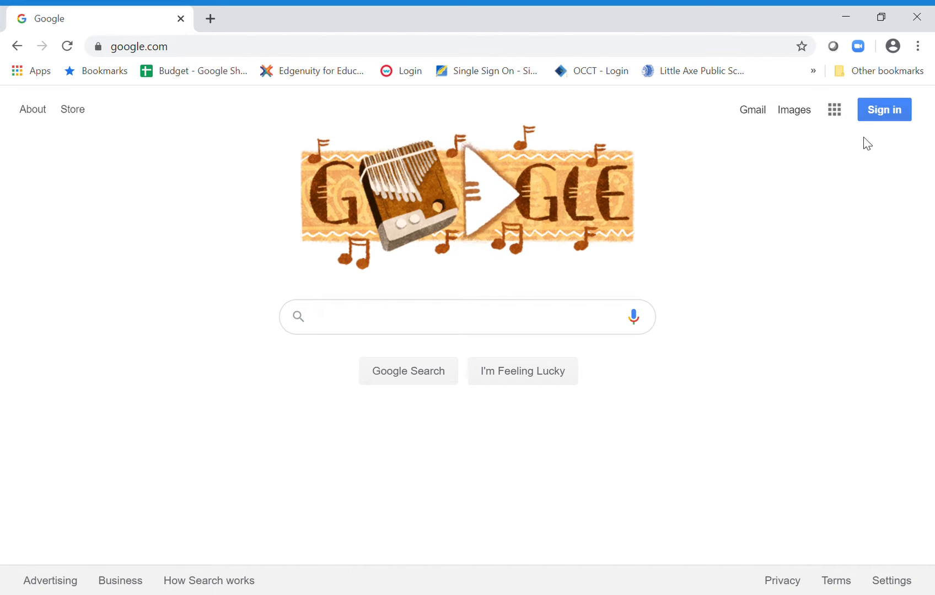
left_click(835, 111)
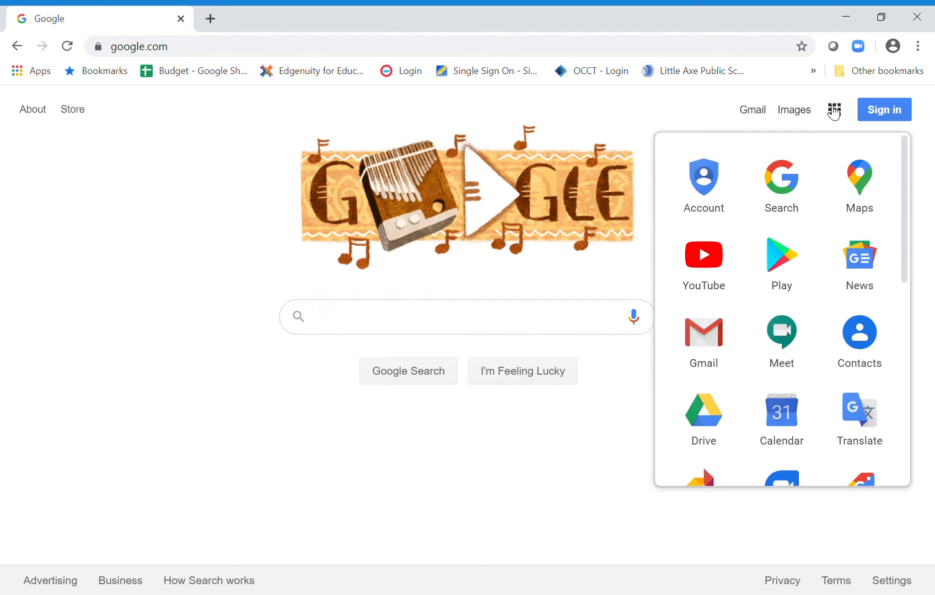
left_click(646, 489)
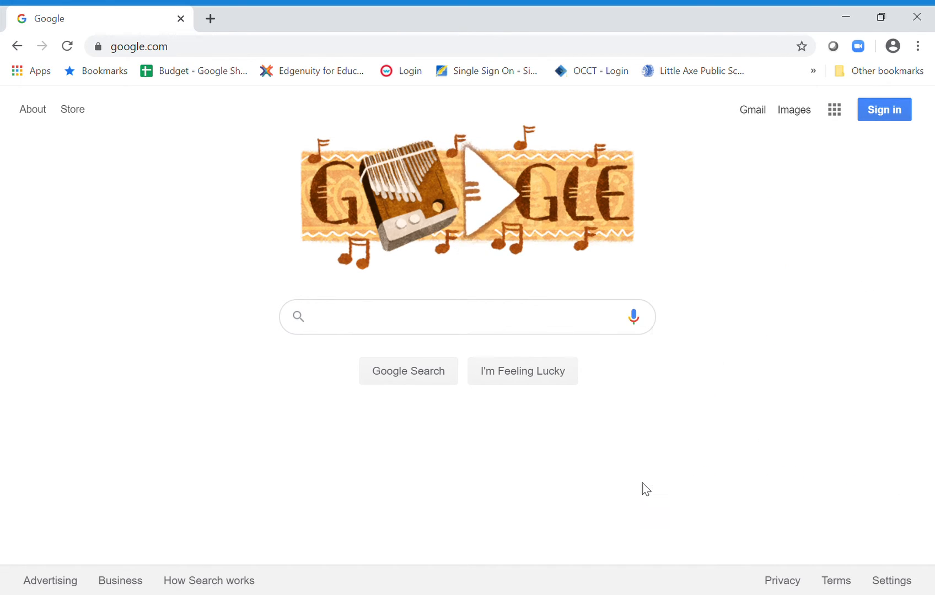
Sign in to Google with the filled-in school e-mail and account password, choosing the G Suite account.
left_click(882, 117)
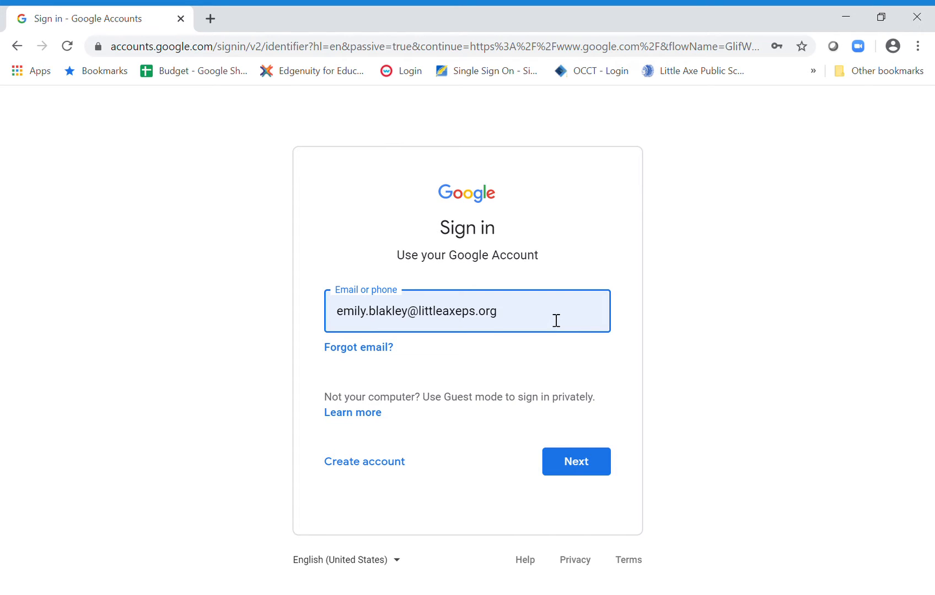
left_click(750, 313)
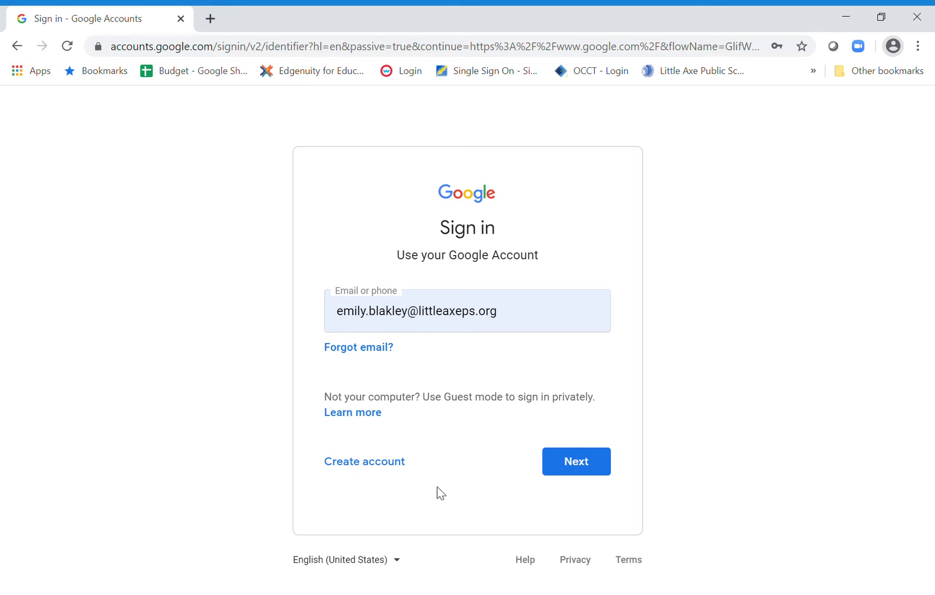
left_click(566, 462)
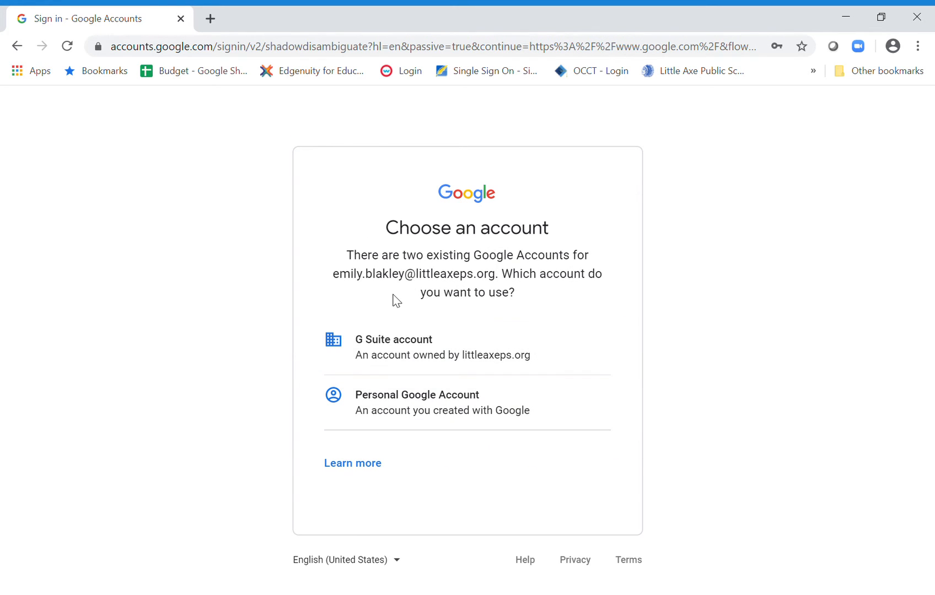
left_click(408, 344)
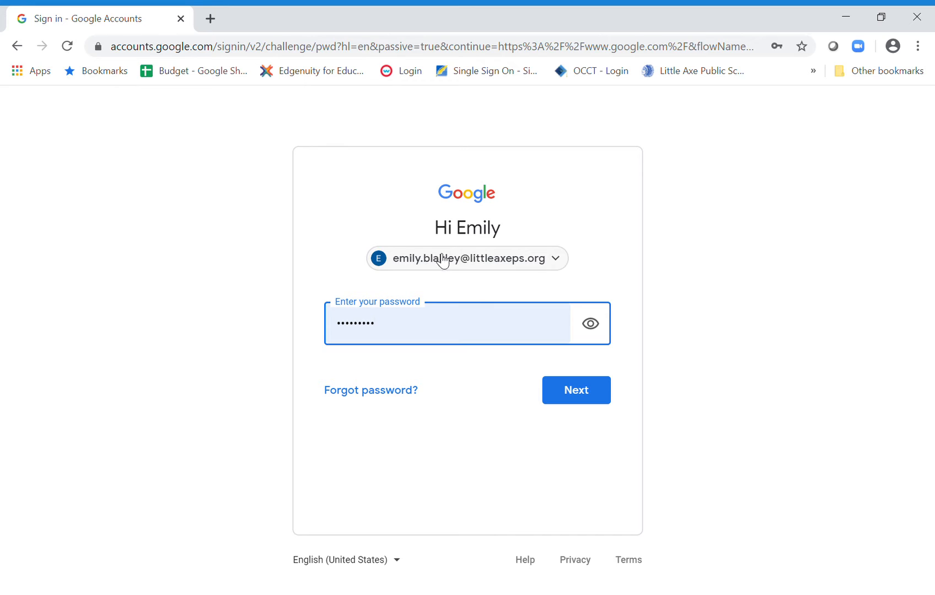
left_click(589, 391)
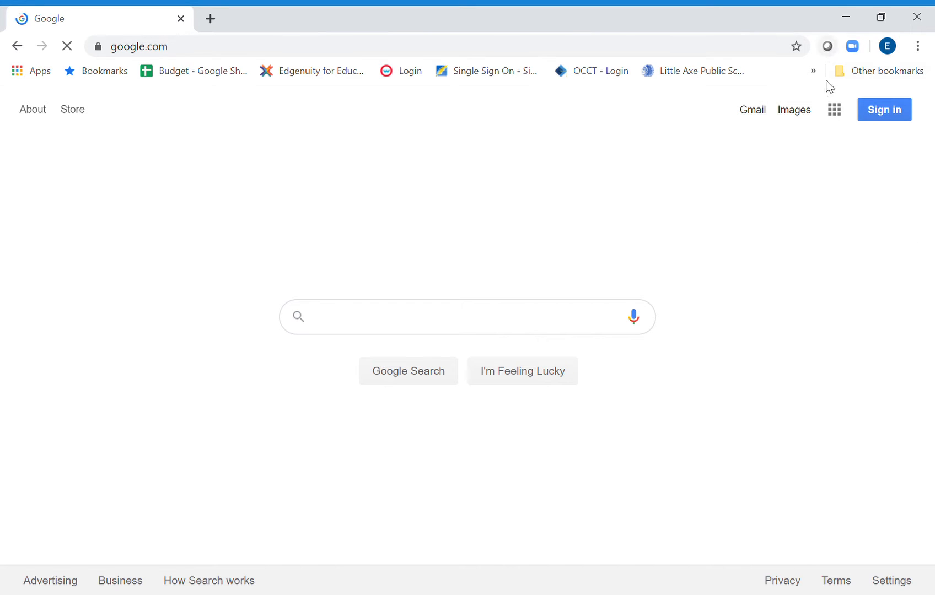
Open Google Drive from the Google apps and dismiss the offer of computer notifications.
left_click(834, 117)
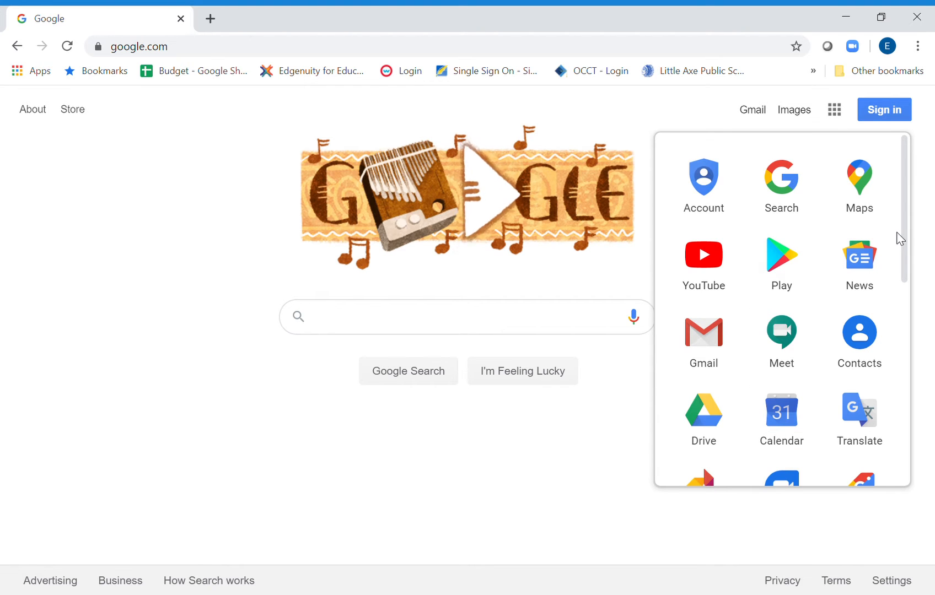
left_click_drag(906, 234, 899, 259)
scroll(783, 306, "up", 1)
left_click(711, 391)
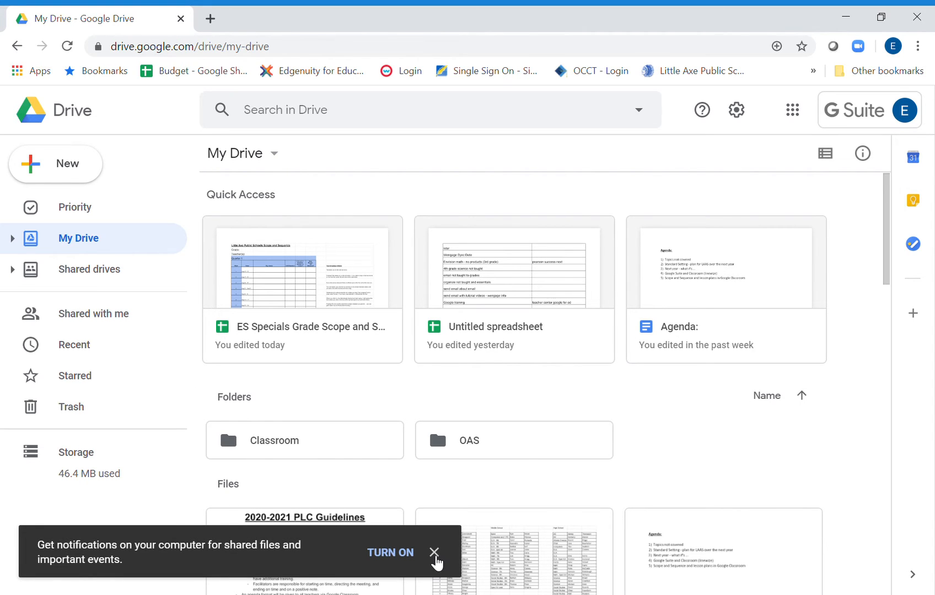
left_click(434, 553)
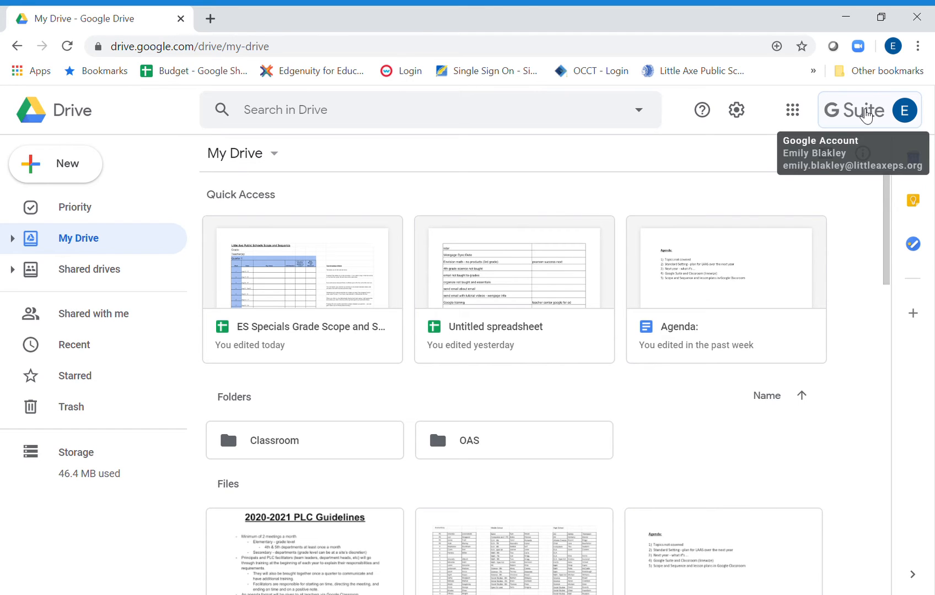
Switch from Google Drive to Google Classroom.
left_click(793, 113)
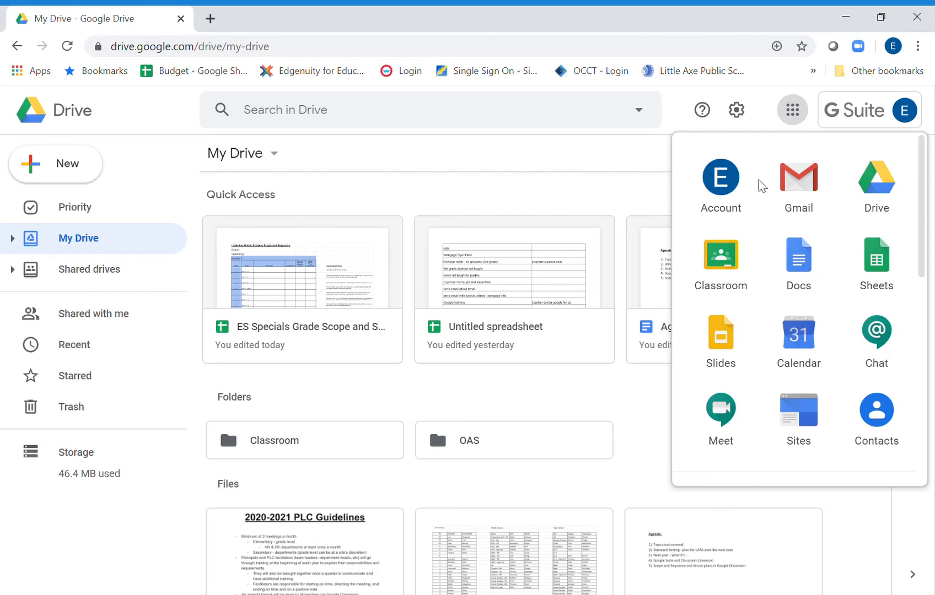
left_click(722, 278)
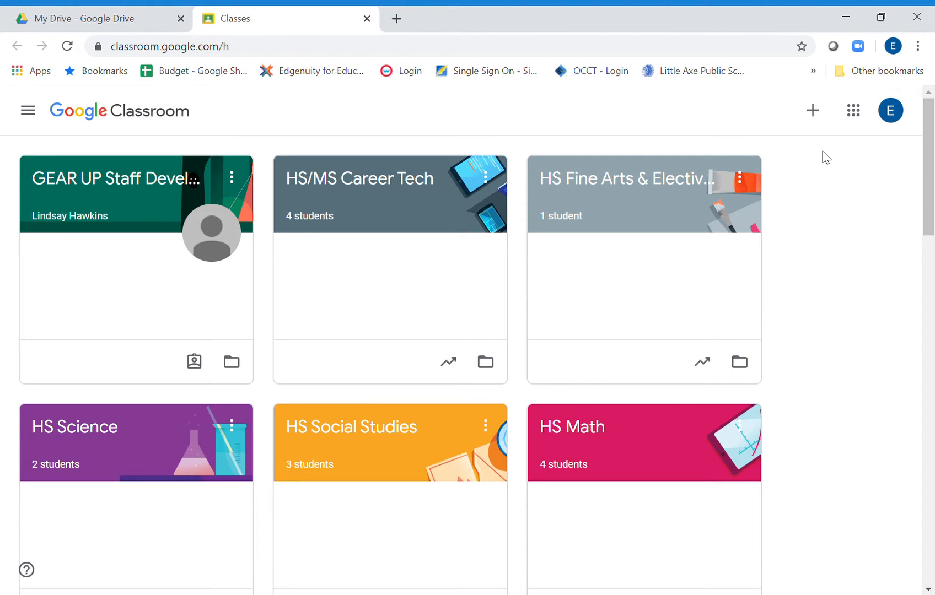
left_click(813, 113)
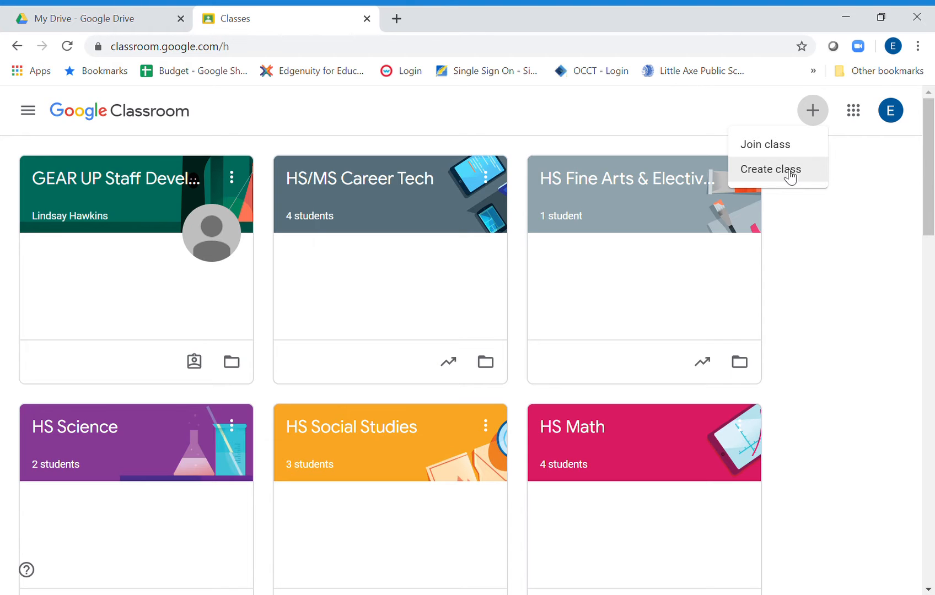
left_click(837, 272)
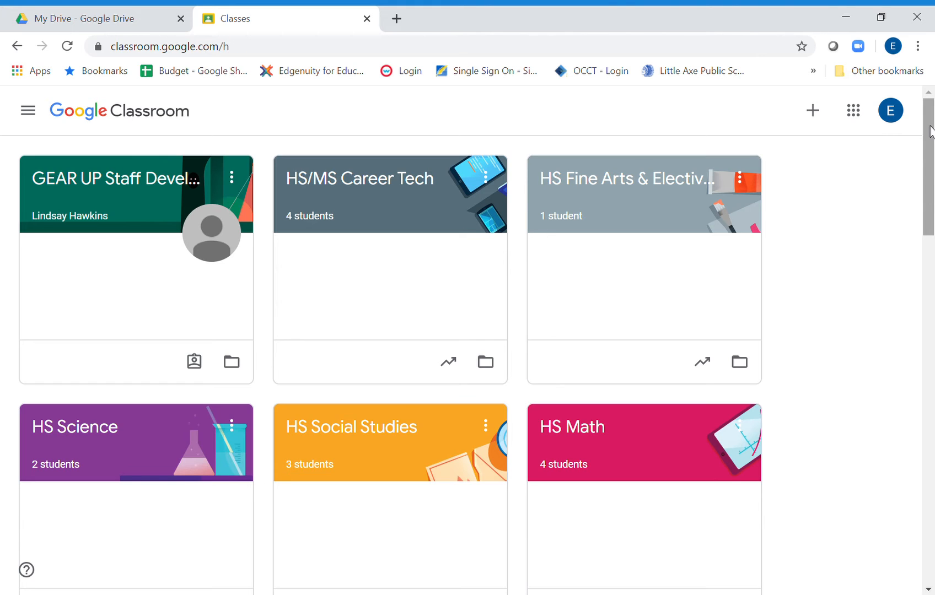
left_click_drag(931, 131, 916, 102)
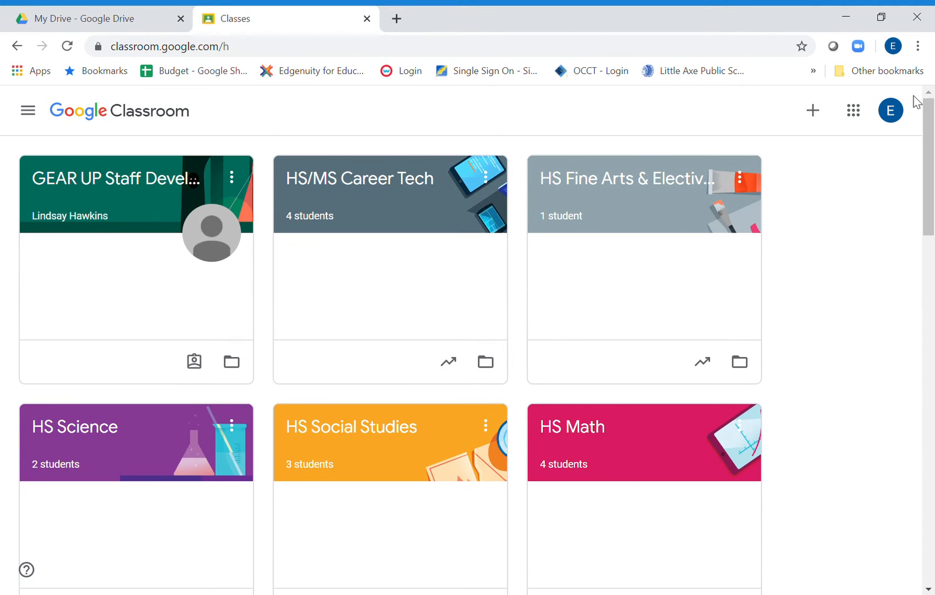
Create a new class named "Practice", leaving section, subject and room empty.
left_click(809, 113)
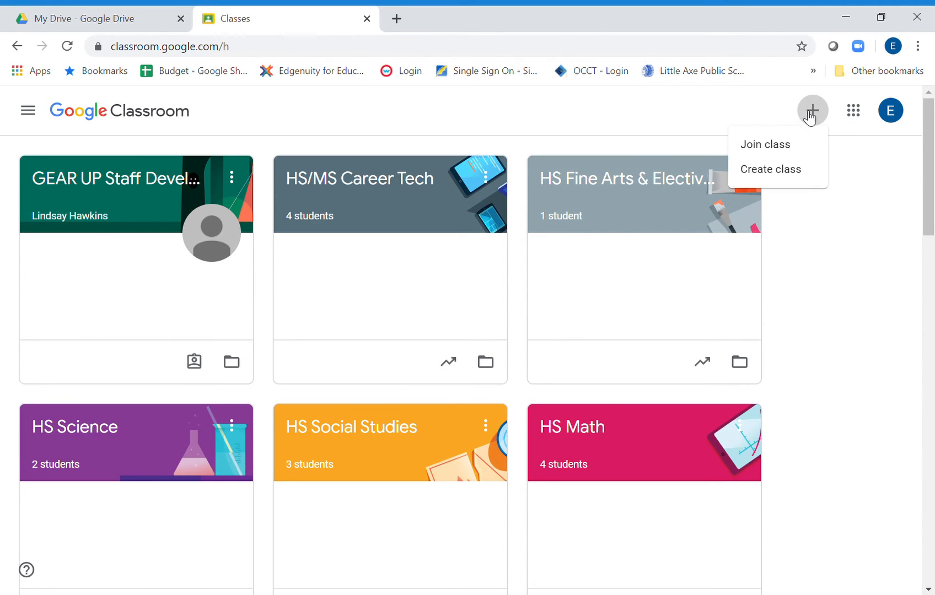
left_click(770, 181)
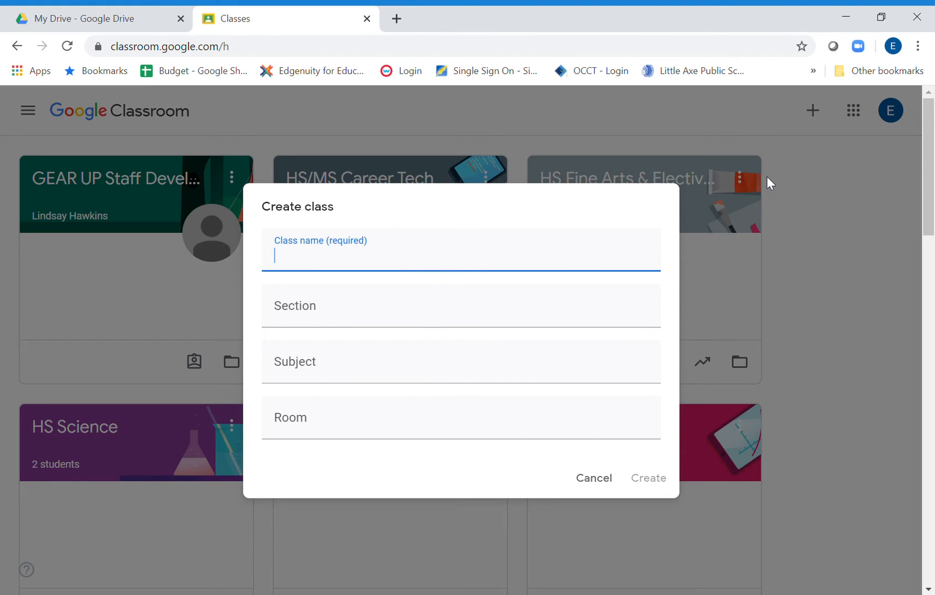
type("Practice")
left_click(654, 480)
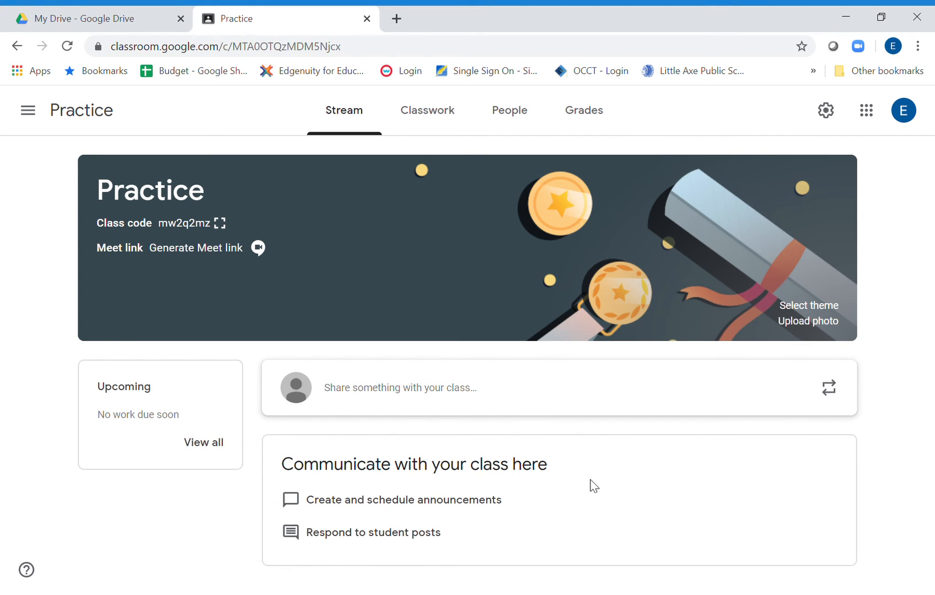
Post the announcement "Hello" to all students in the Practice class stream.
left_click(474, 408)
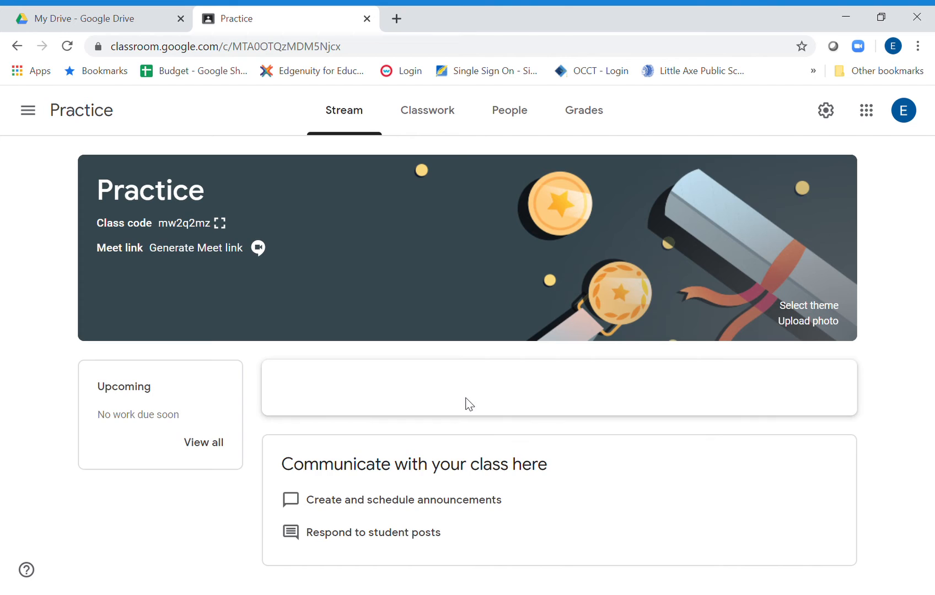
type("H")
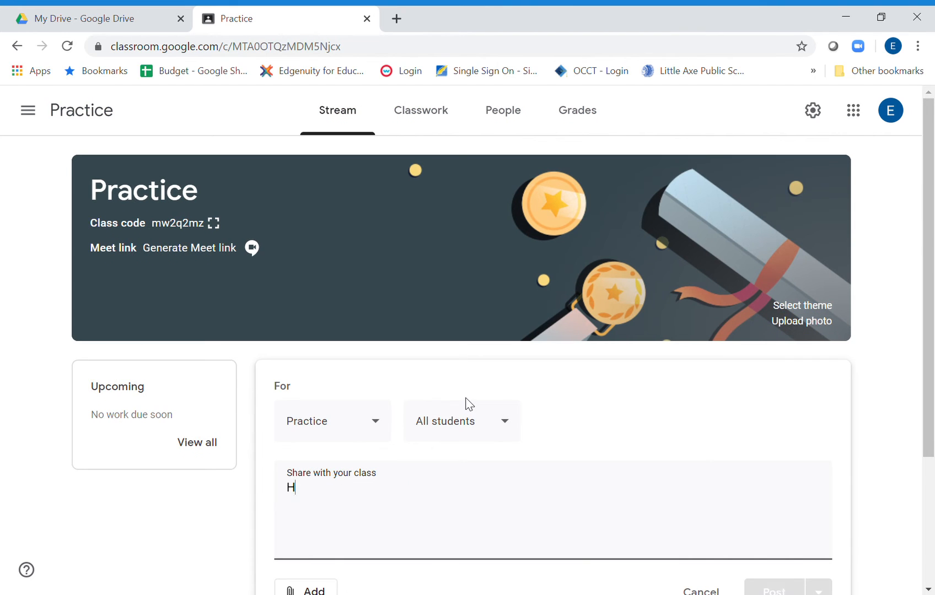
type("ello")
key("Return")
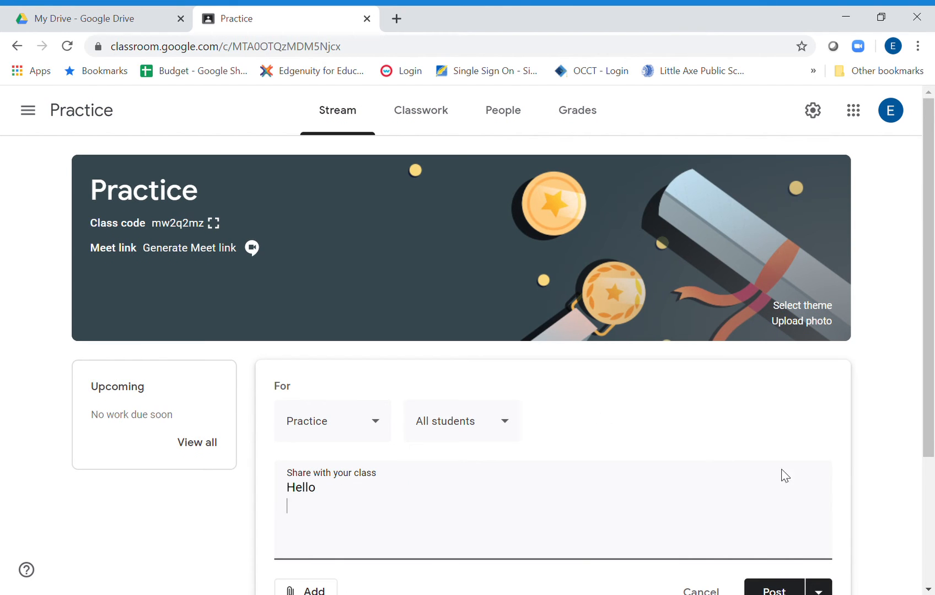
scroll(933, 269, "down", 2)
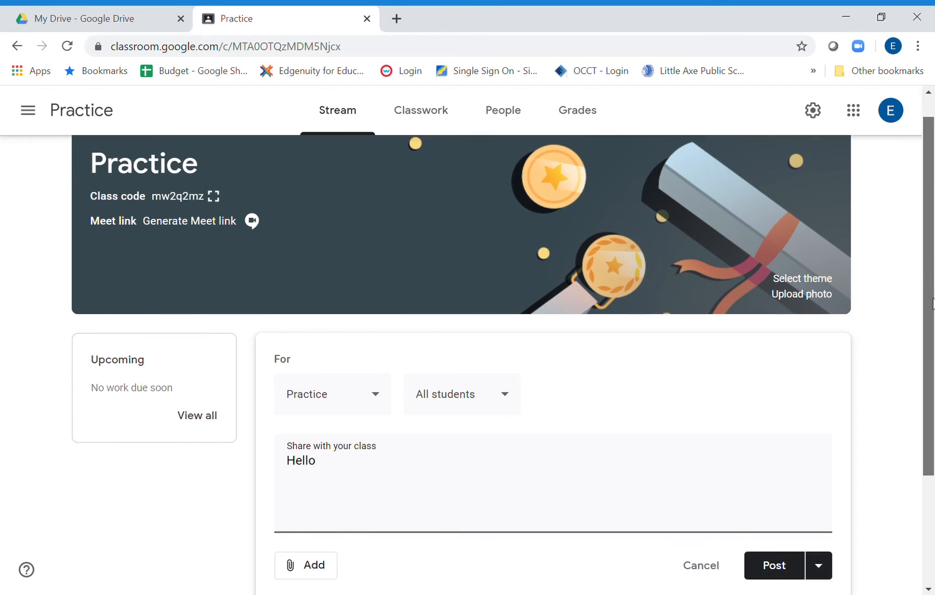
left_click(774, 503)
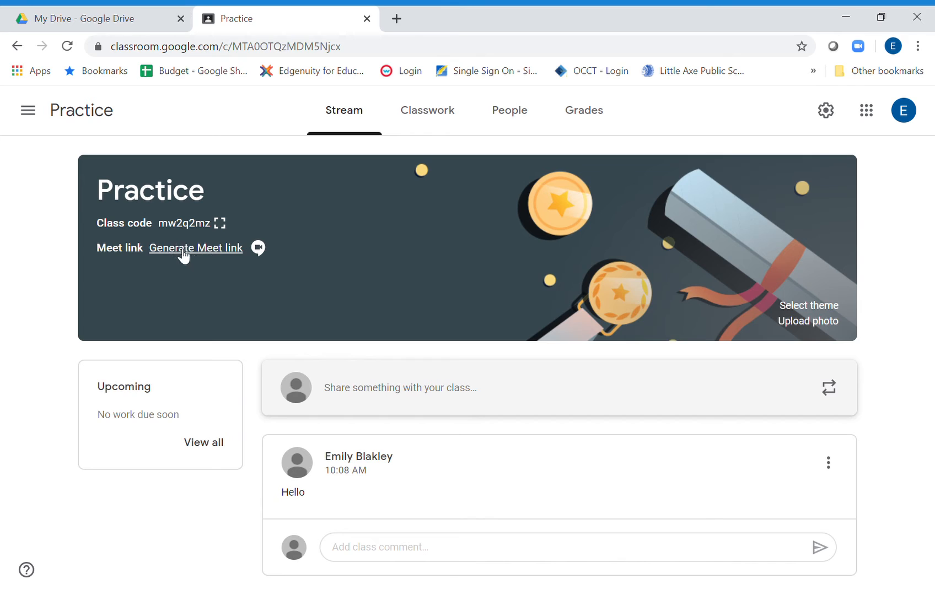
Generate a Meet link for the Practice class and save it as visible to students.
left_click(215, 261)
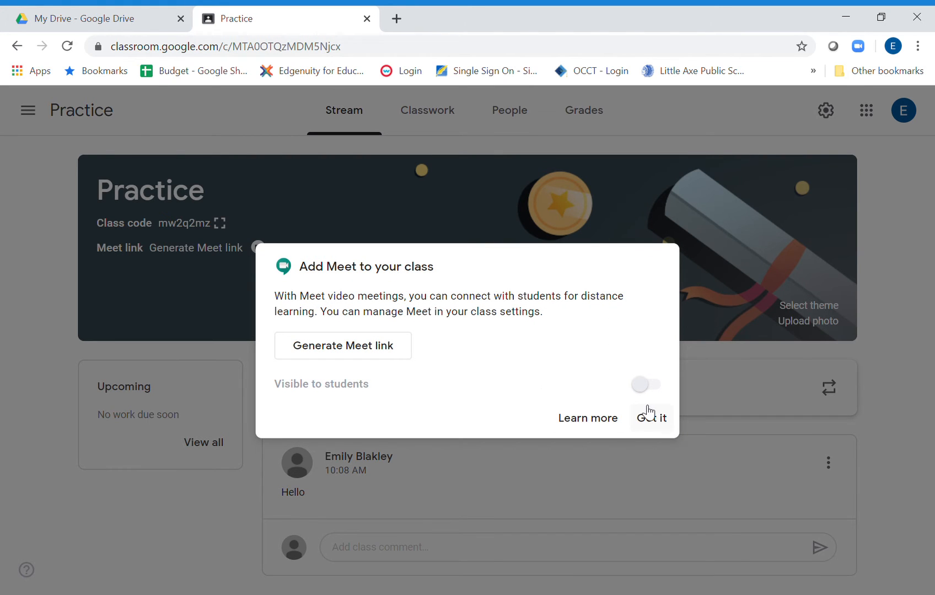
left_click(369, 344)
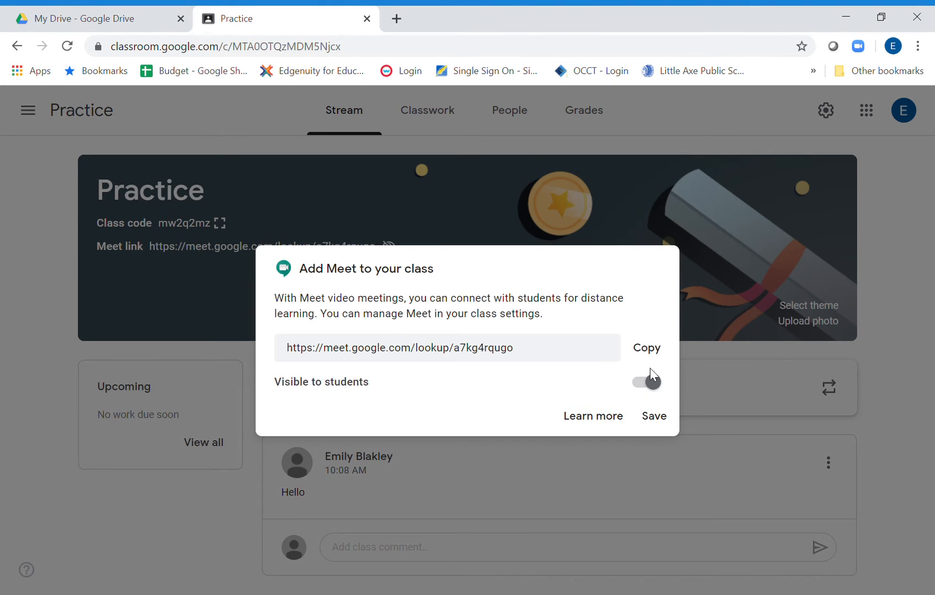
left_click(662, 420)
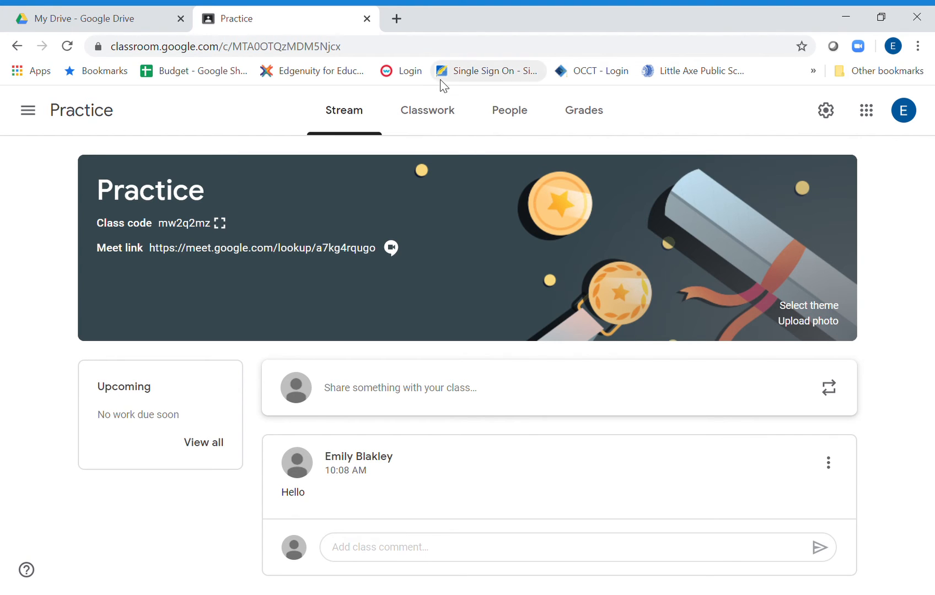
Start a new classwork material for the Practice class with the title "OAS".
left_click(437, 120)
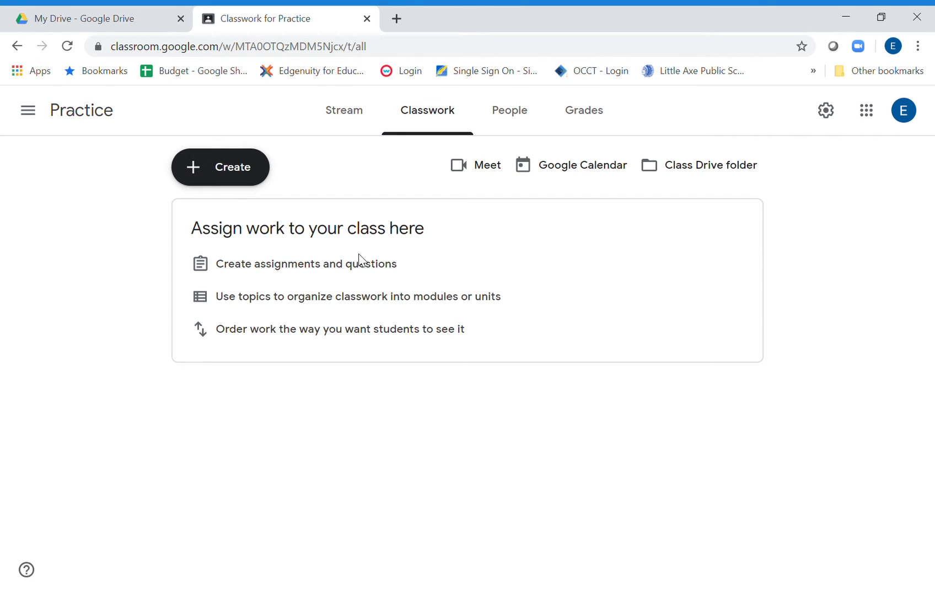
left_click(233, 177)
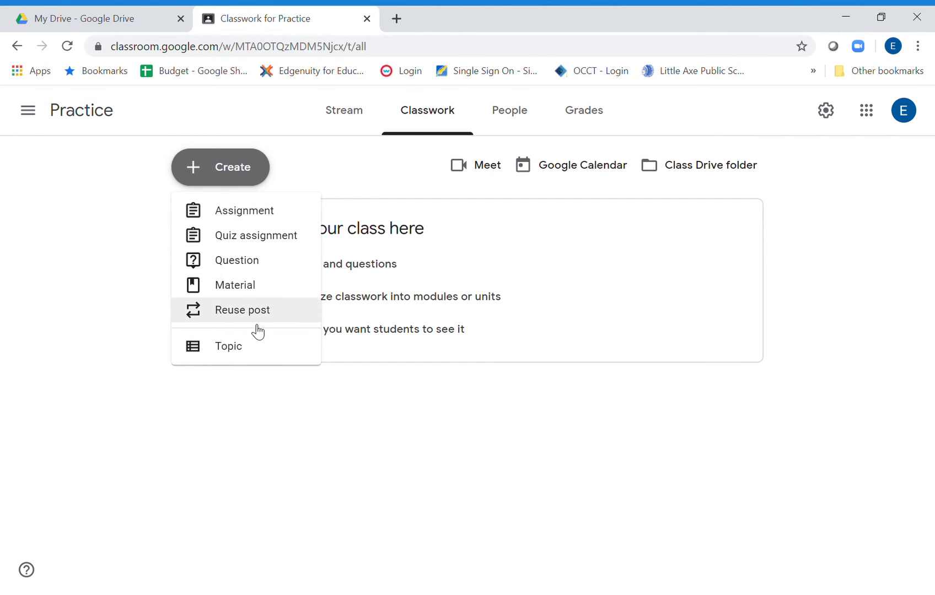
left_click(244, 300)
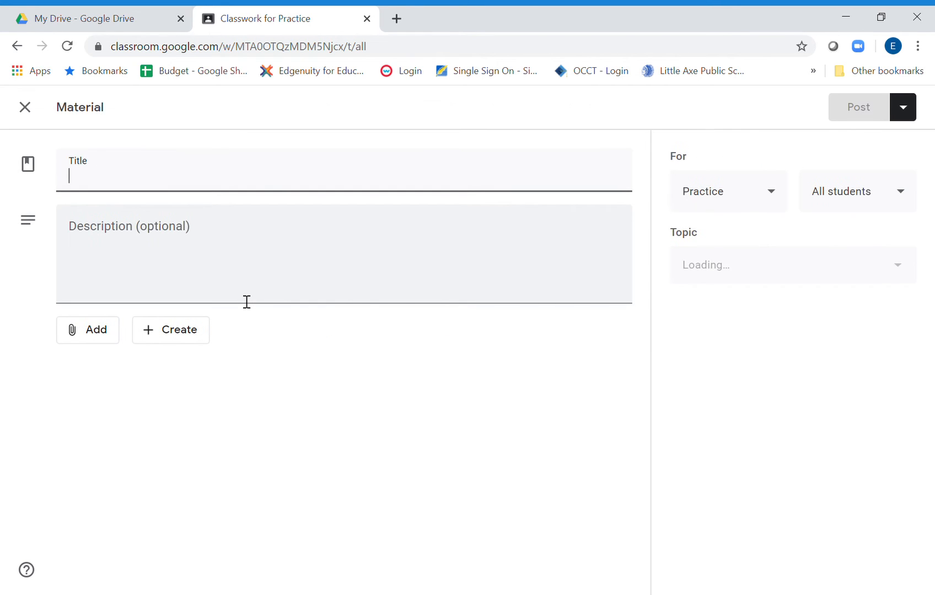
type("OAS")
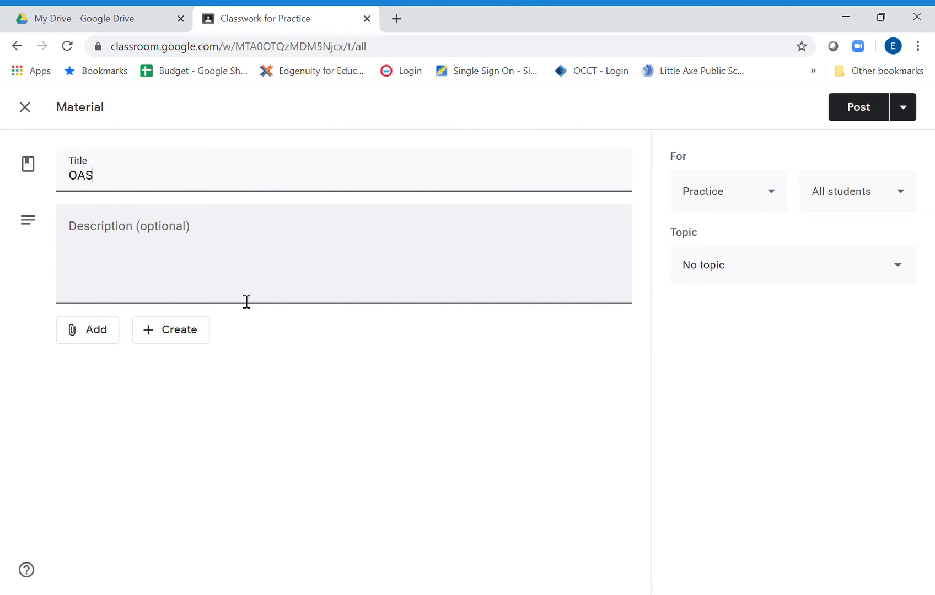
Attach PE Standards.pdf to the OAS material from the OAS folder nested inside My Drive's OAS folder.
left_click(75, 331)
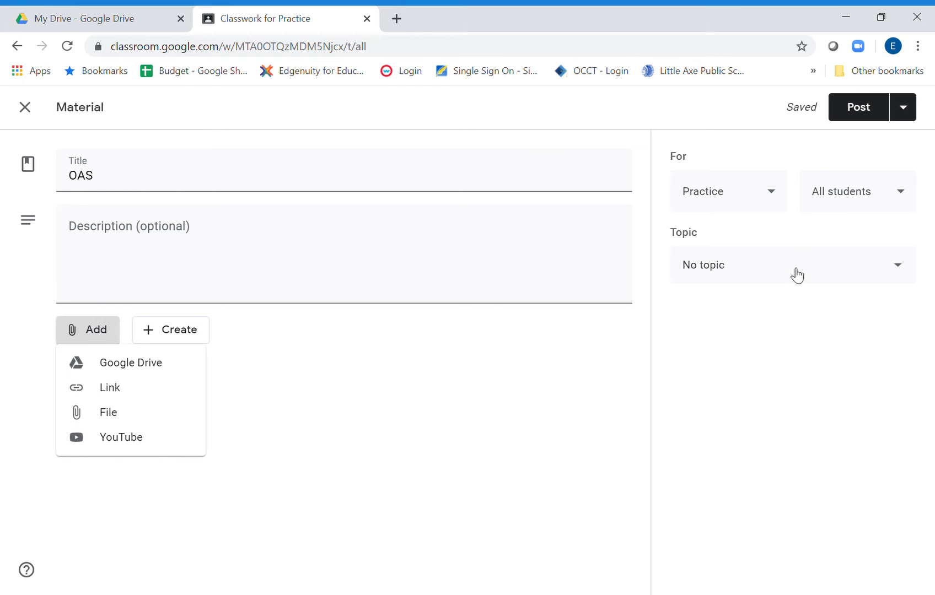
left_click(125, 363)
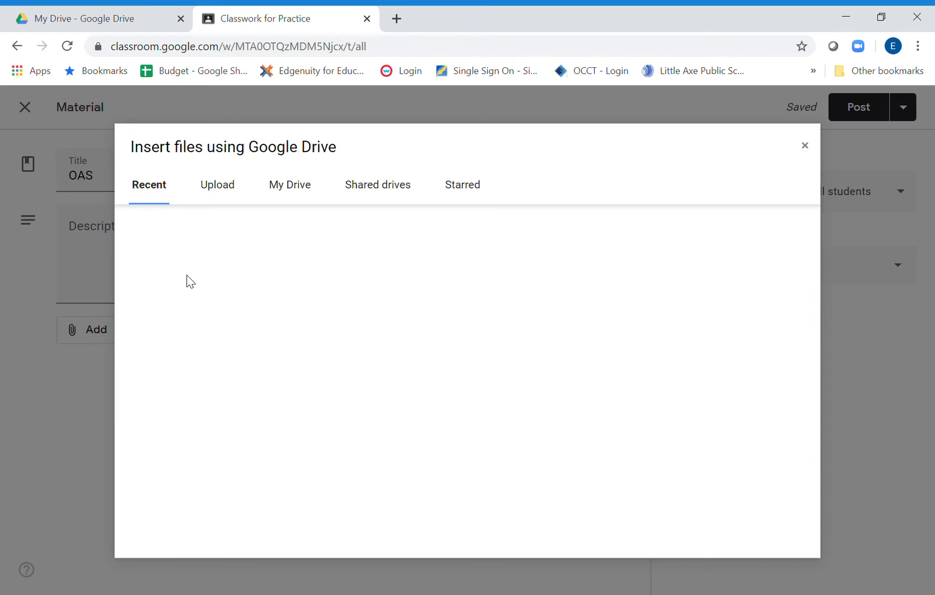
left_click(288, 191)
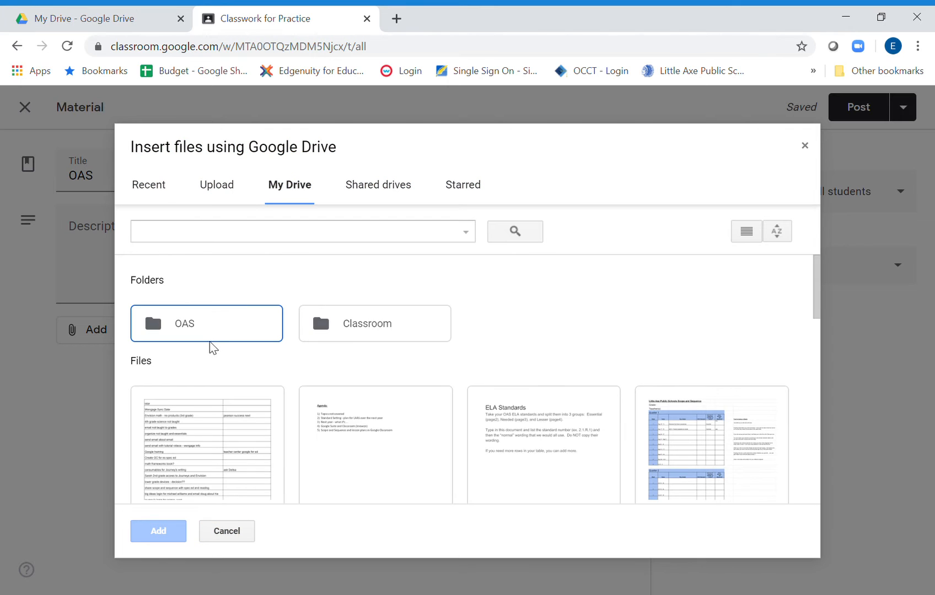
double_click(210, 339)
double_click(220, 349)
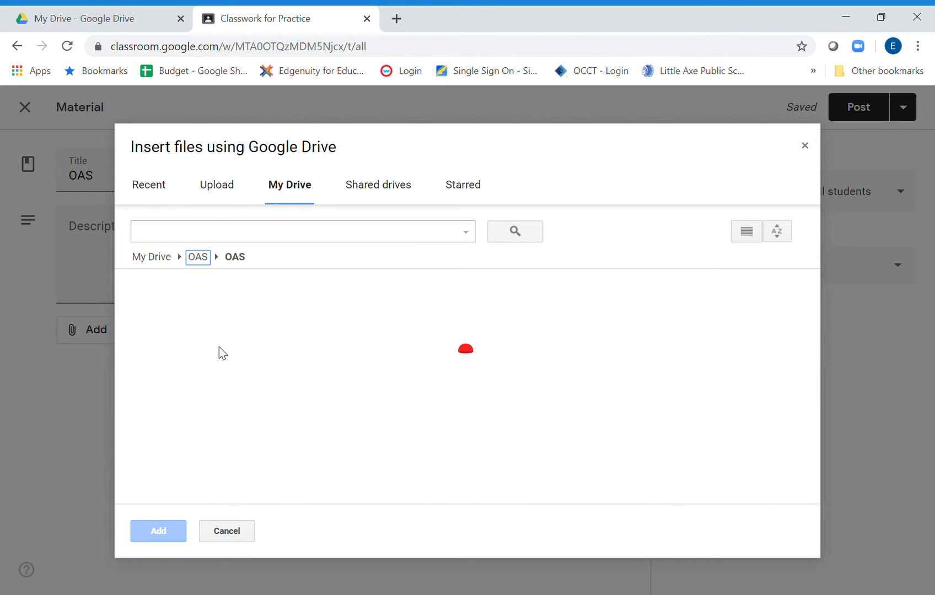
scroll(209, 473, "down", 1)
double_click(213, 475)
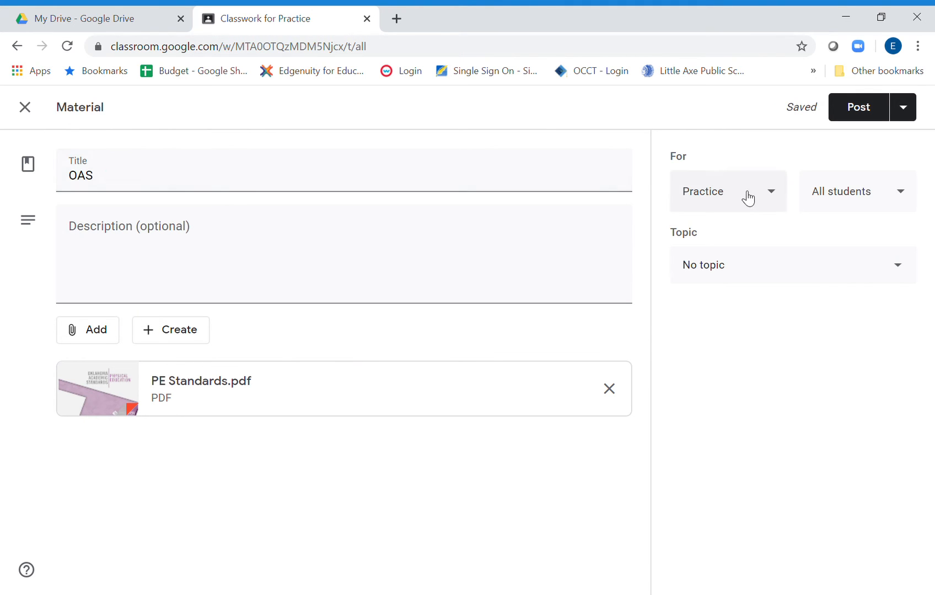
Review the file types that can be created for the OAS material, plus its class and student assignment options.
left_click(152, 333)
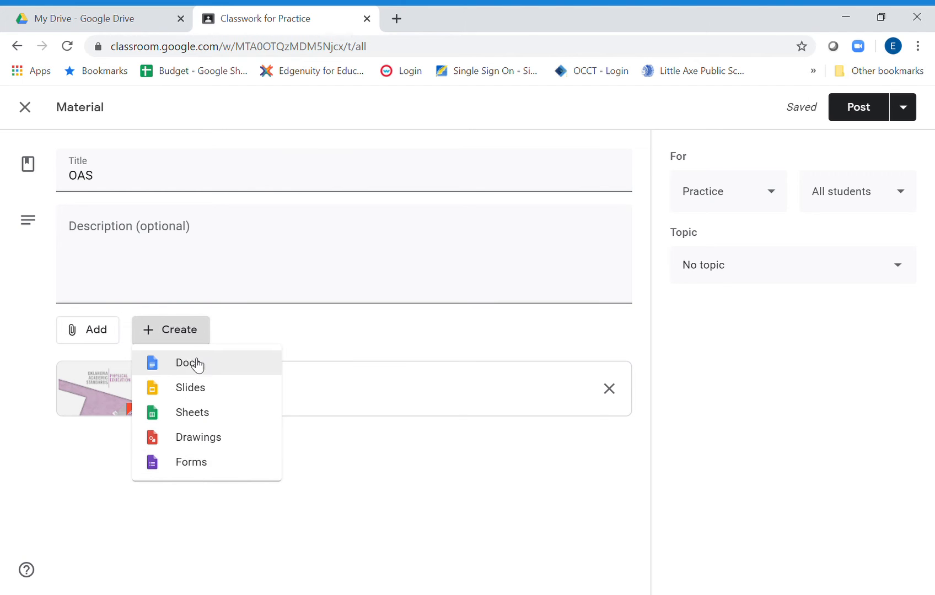
left_click(181, 335)
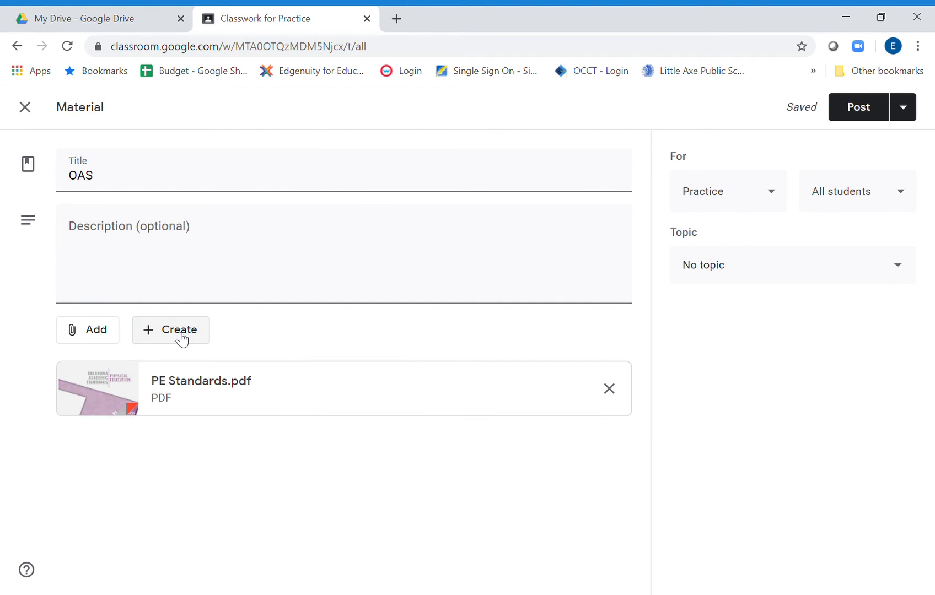
left_click(753, 194)
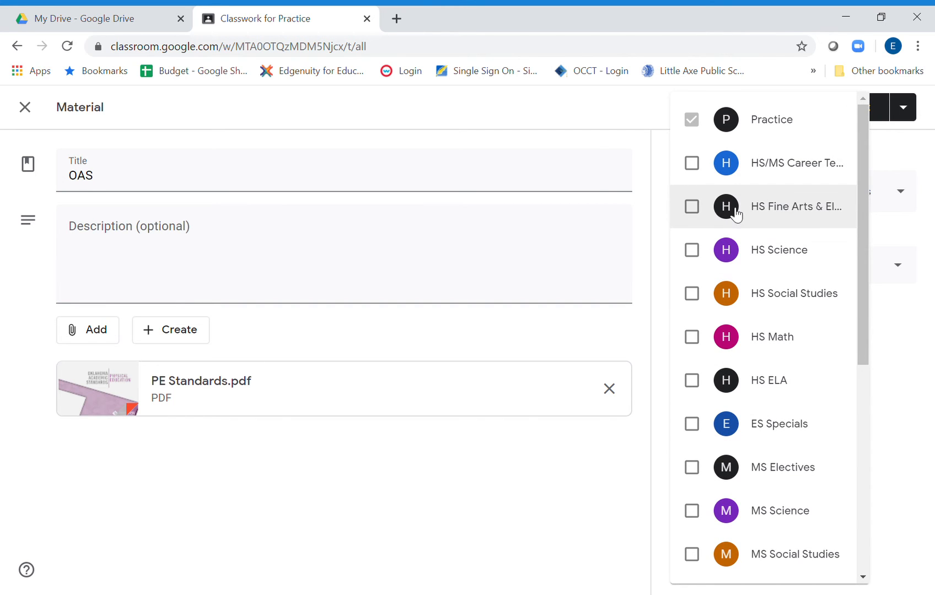
left_click(931, 369)
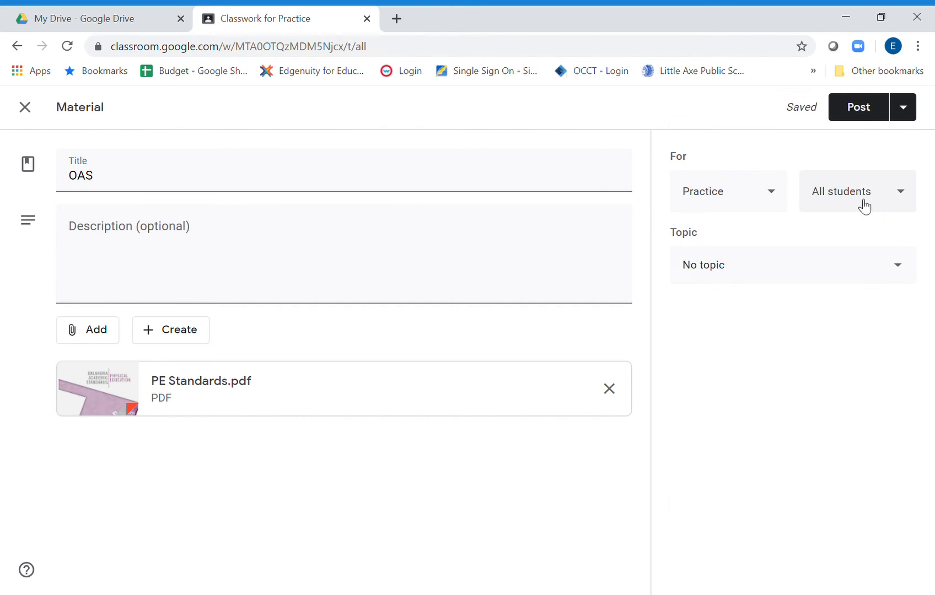
left_click(860, 203)
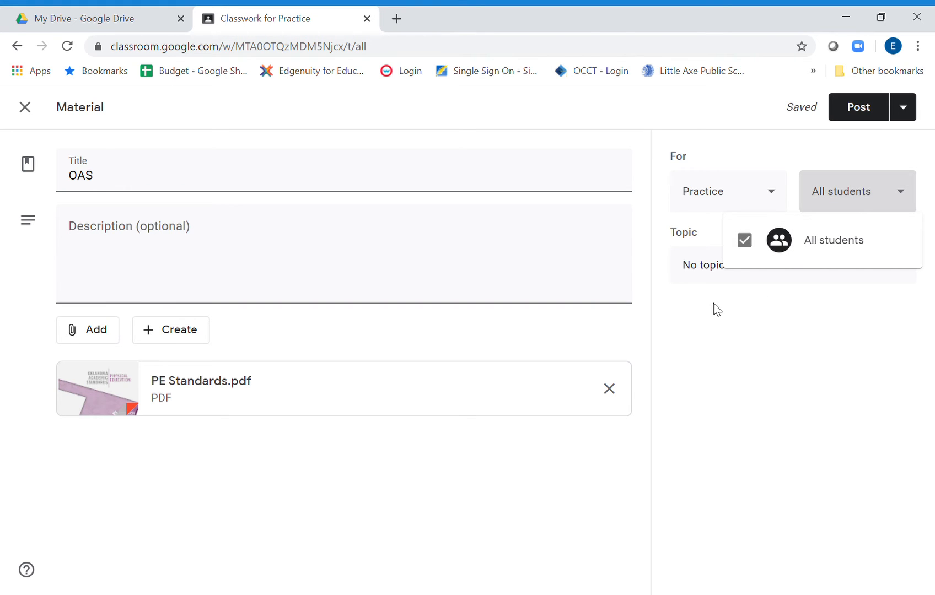
left_click(765, 391)
Create the topic "Standards" for the OAS material and post it to the Practice class.
left_click(758, 266)
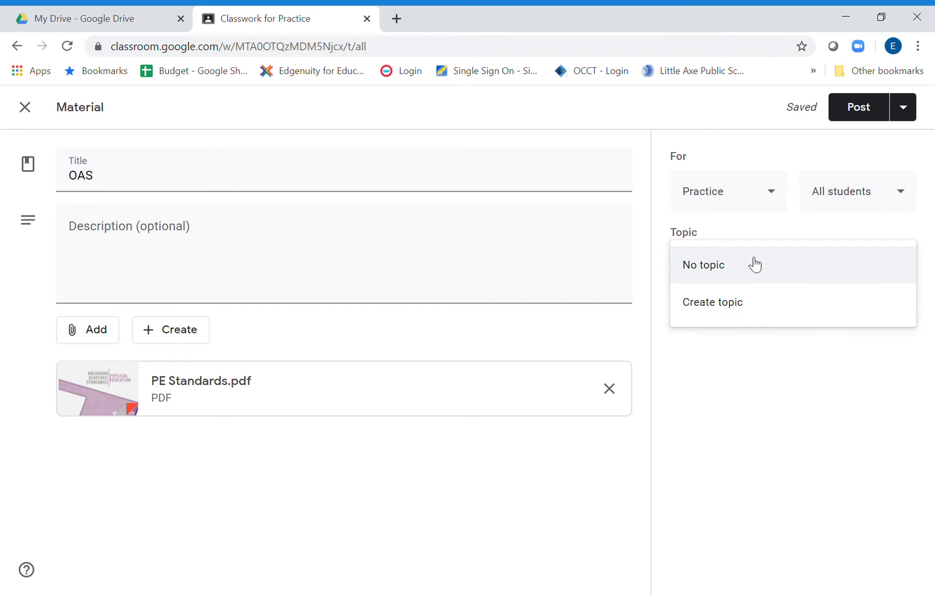
left_click(714, 313)
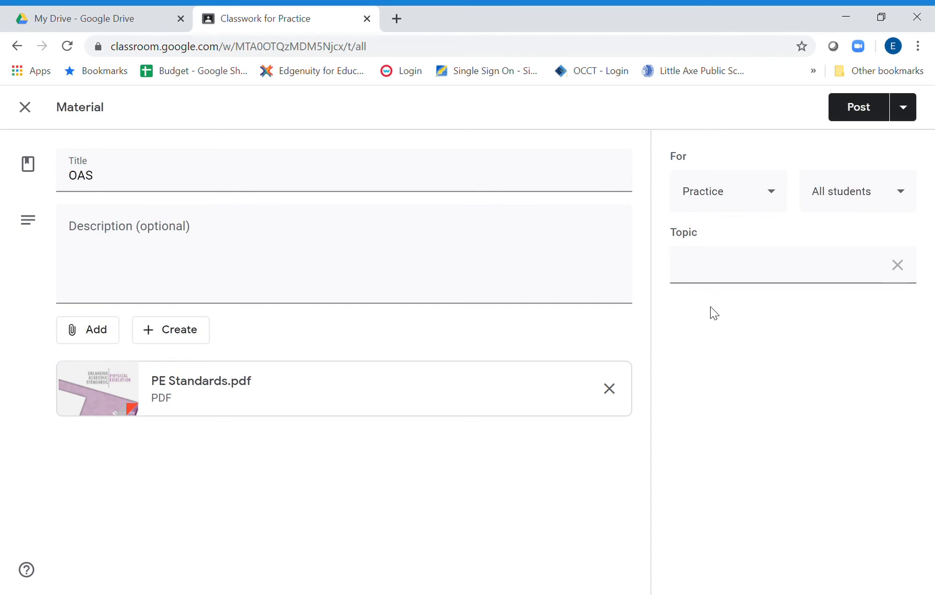
left_click(712, 277)
type("Cre")
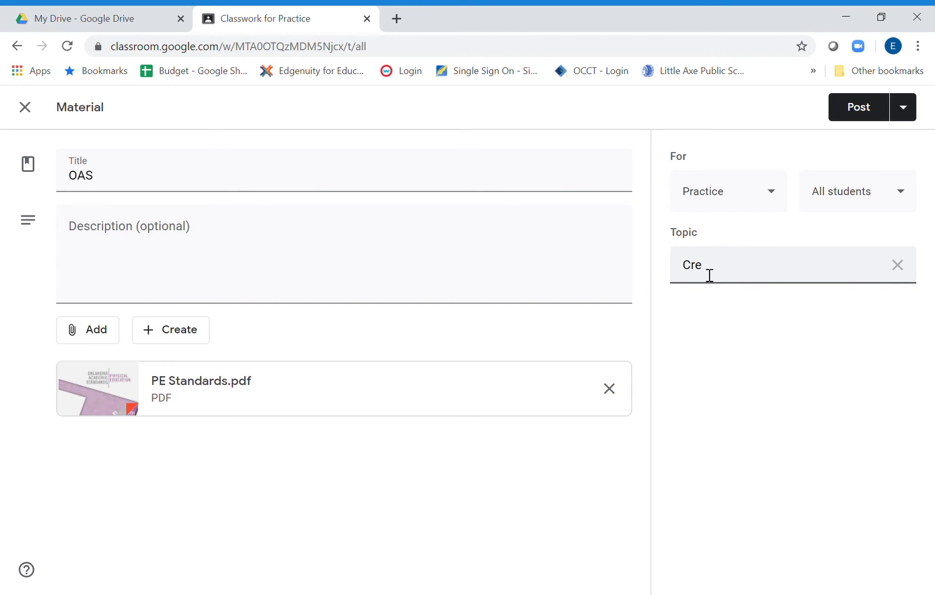
type("ateStandards")
left_click(914, 108)
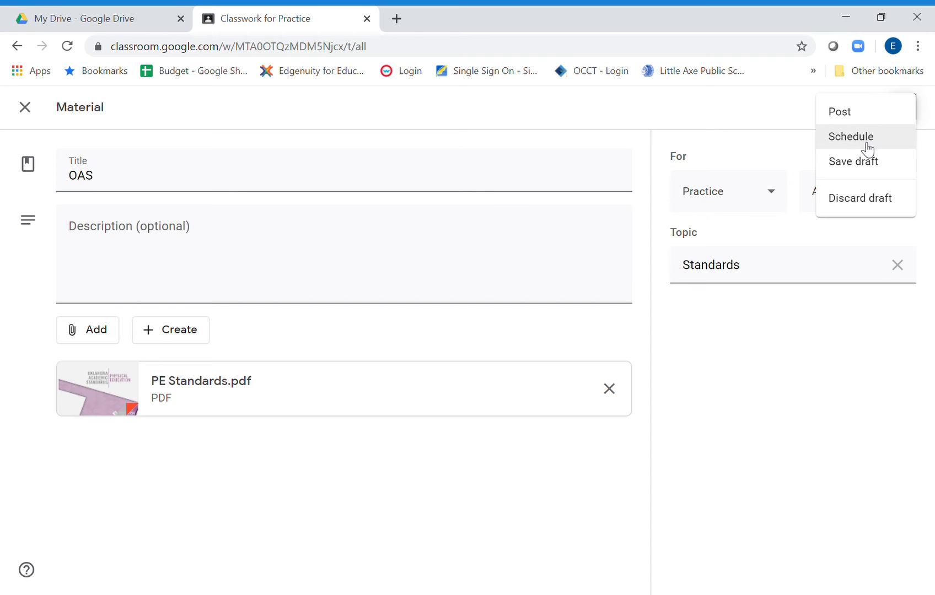
left_click(850, 120)
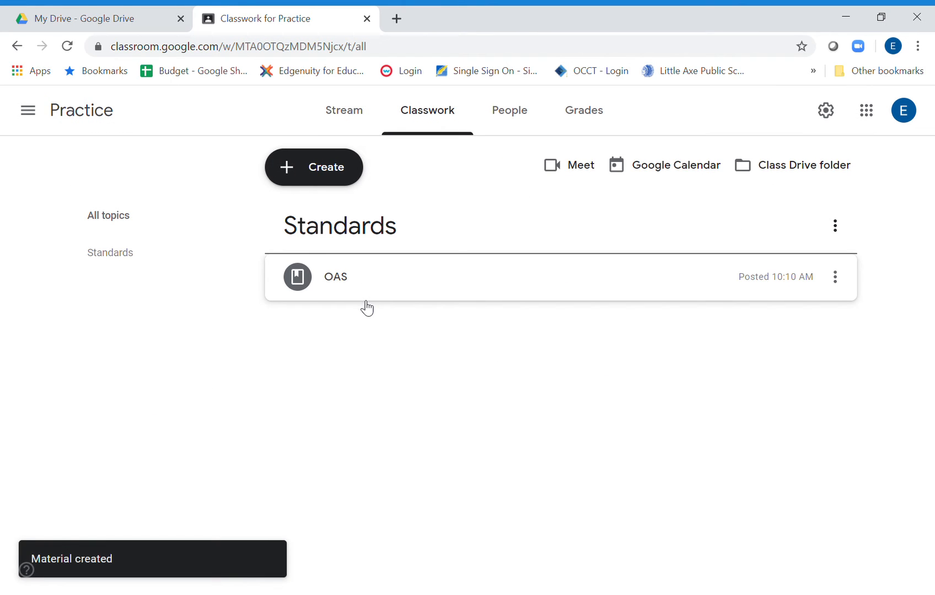
Reuse the Scope and Sequence post from the HS/MS Career Tech class, with new copies of all attachments.
left_click(334, 163)
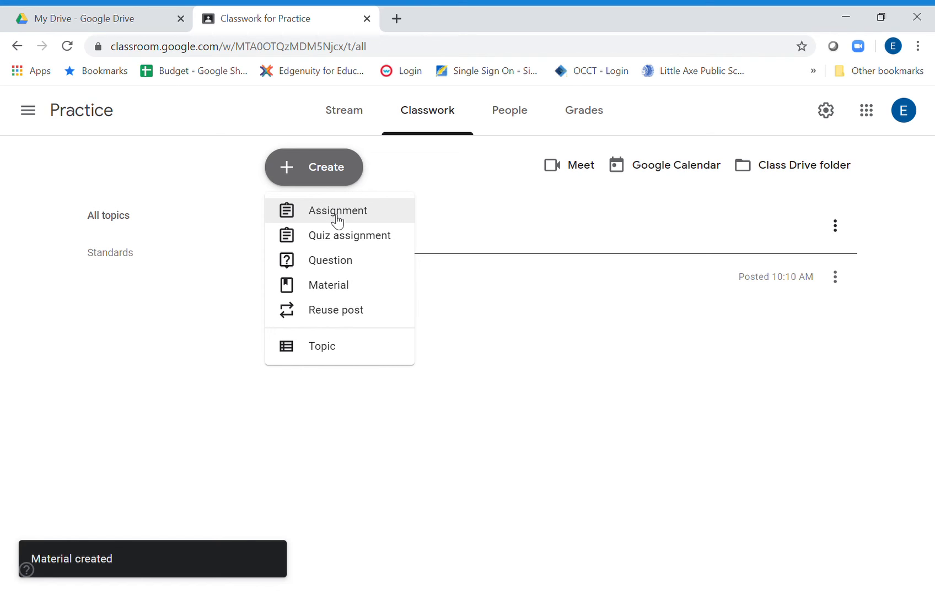
left_click(352, 318)
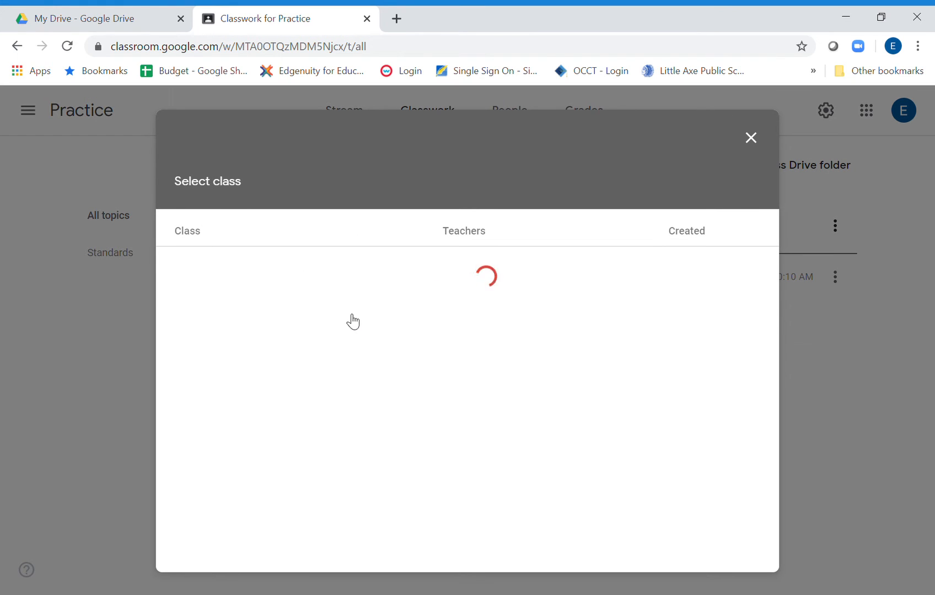
left_click(263, 306)
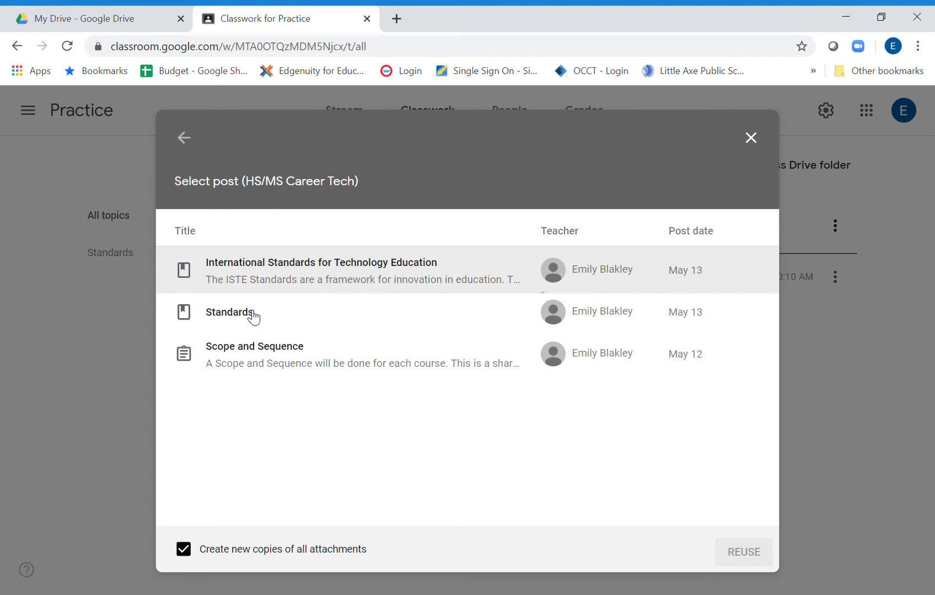
left_click(265, 374)
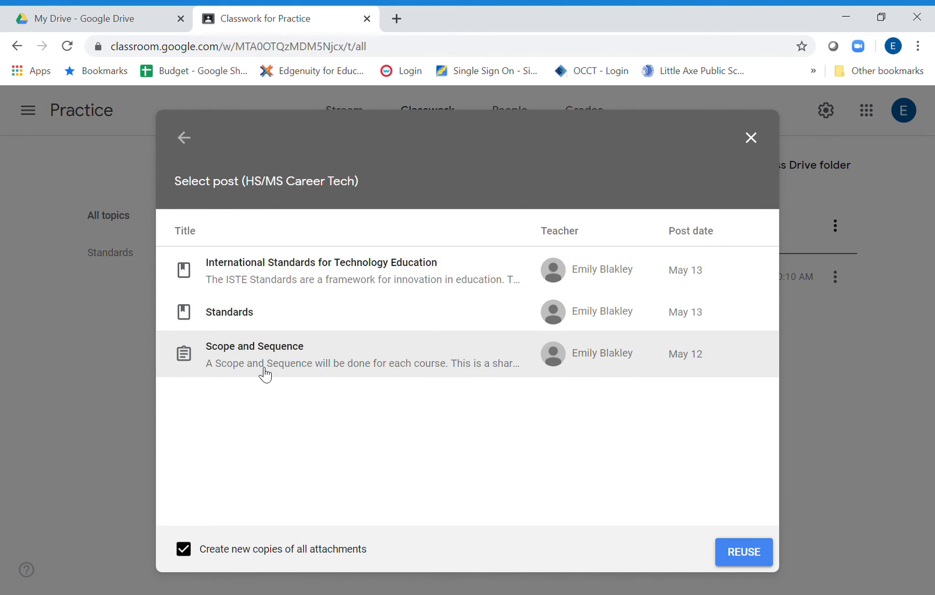
left_click(728, 568)
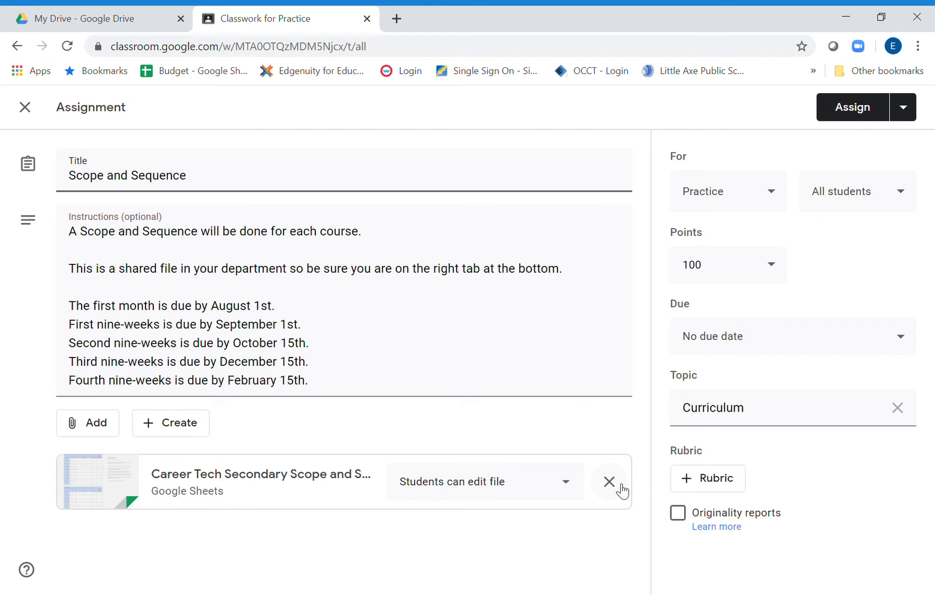
Attach the ELA Standards document from My Drive to the Scope and Sequence assignment.
left_click(88, 427)
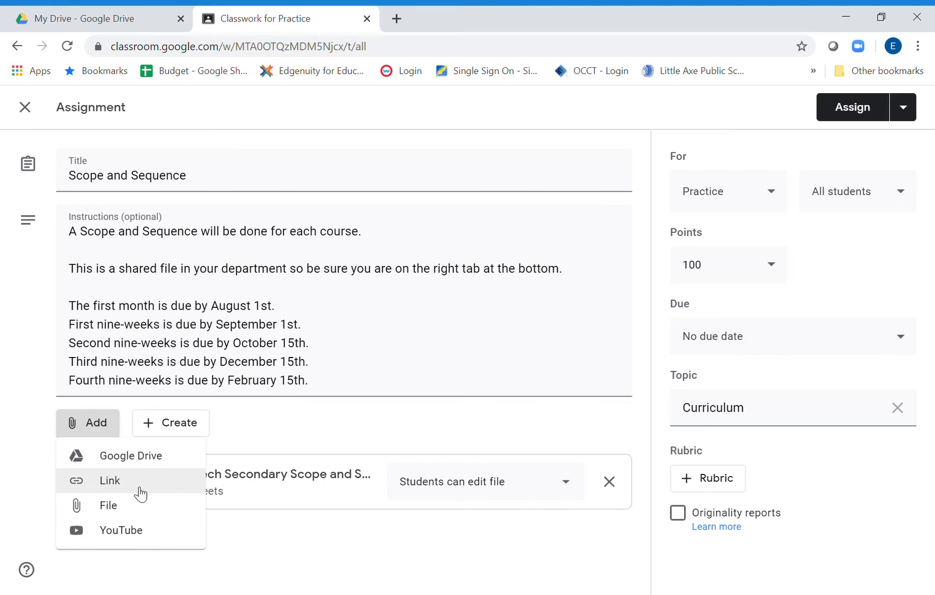
left_click(143, 465)
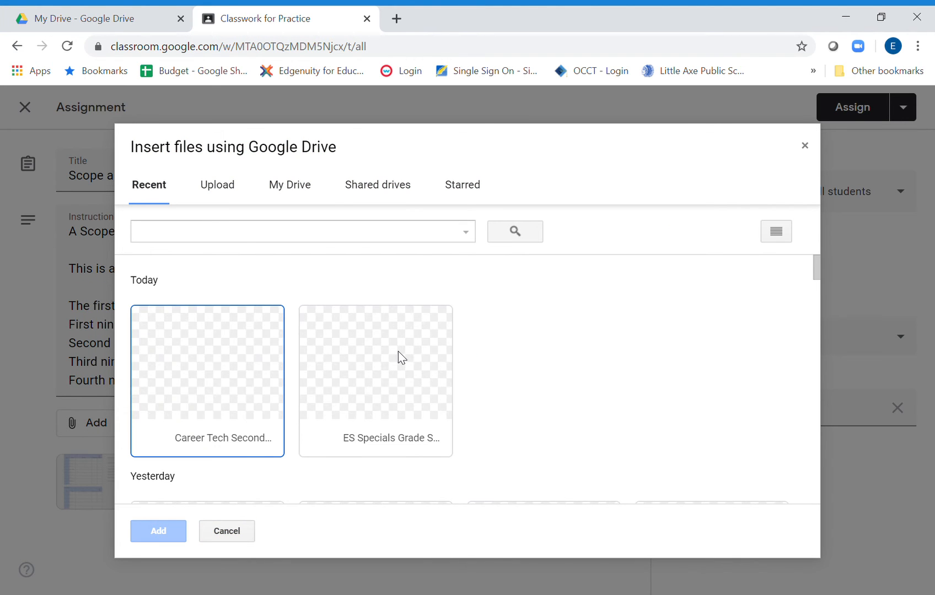
left_click(288, 188)
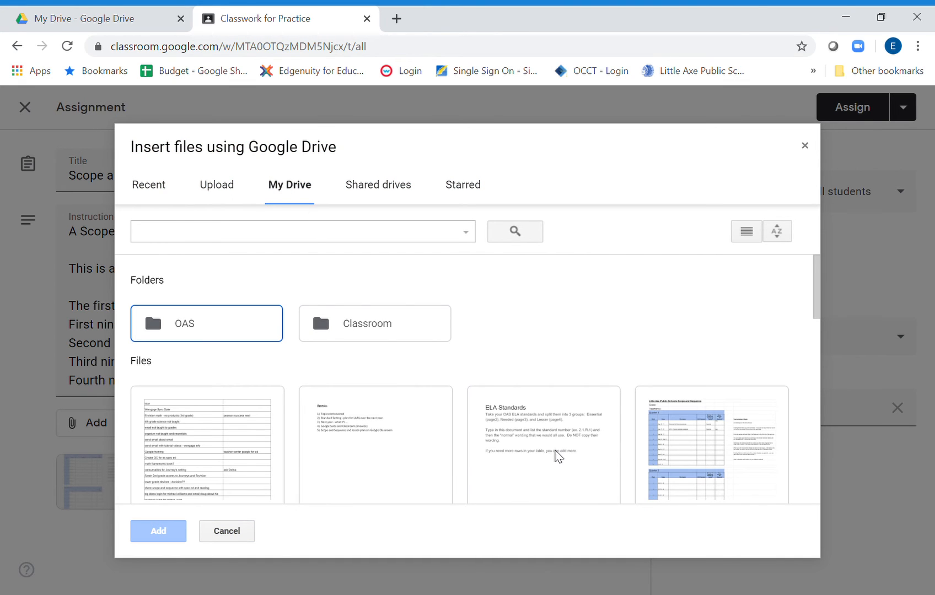
double_click(556, 456)
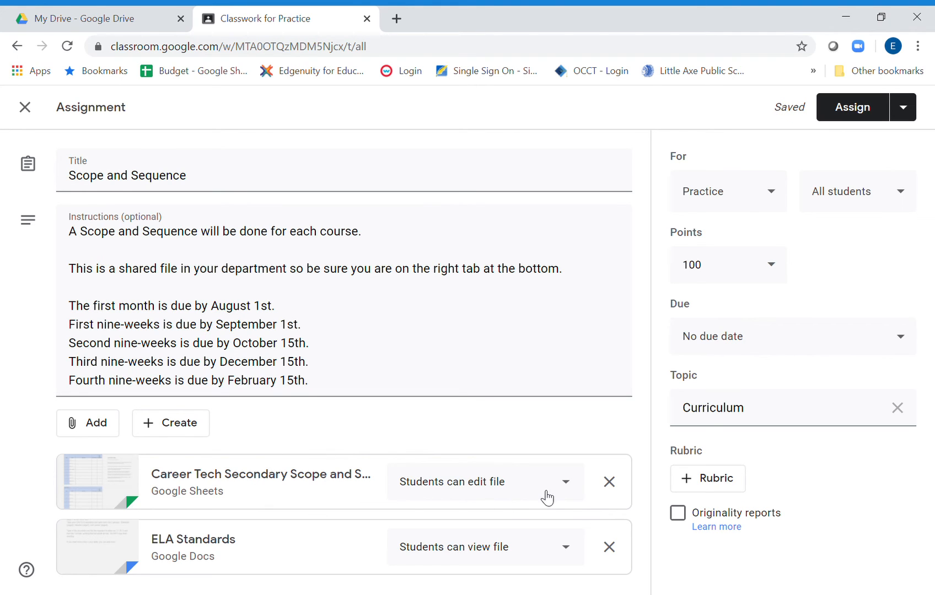
Let students edit the Career Tech Secondary sheet and set ELA Standards to make a copy for each student.
left_click(563, 485)
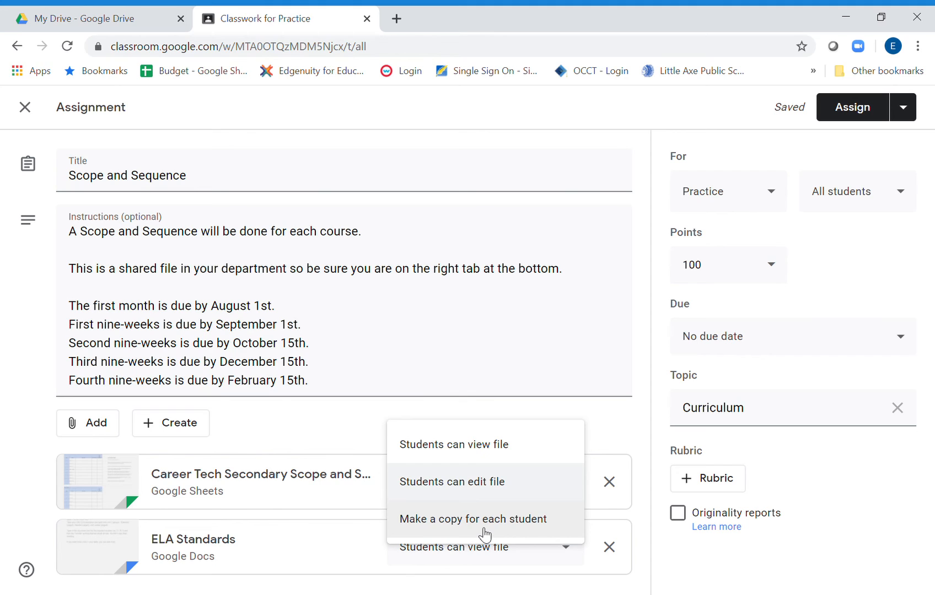
left_click(481, 482)
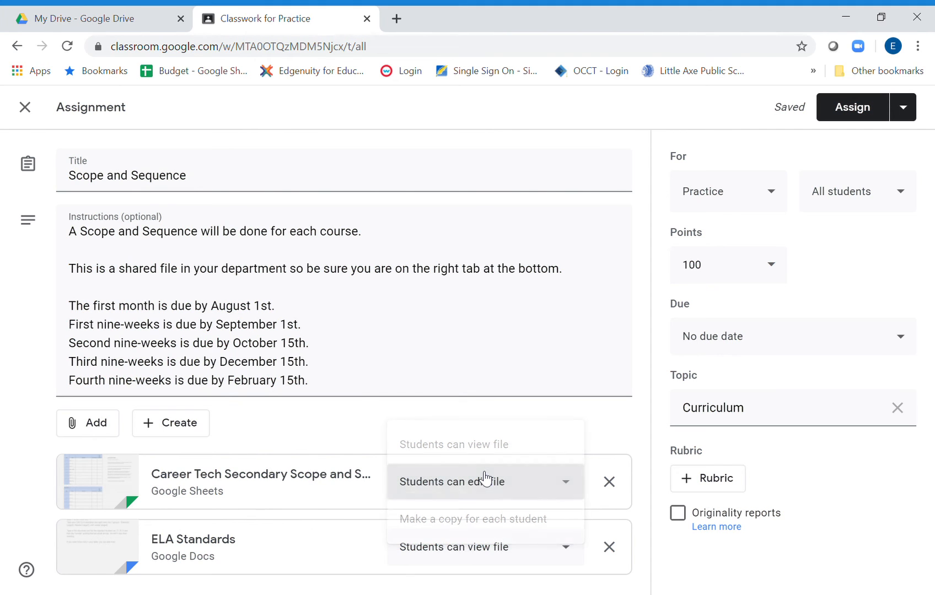
left_click(444, 560)
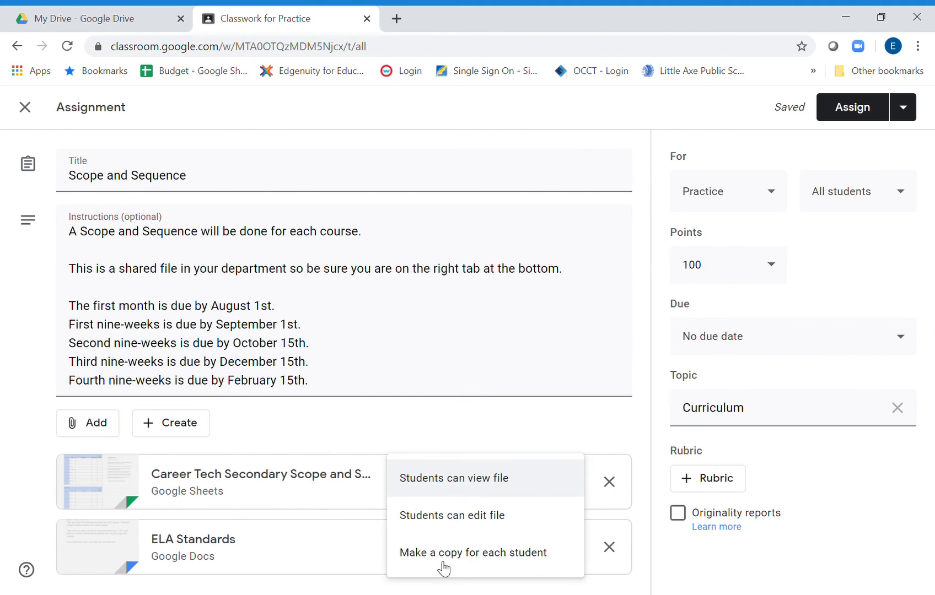
left_click(455, 563)
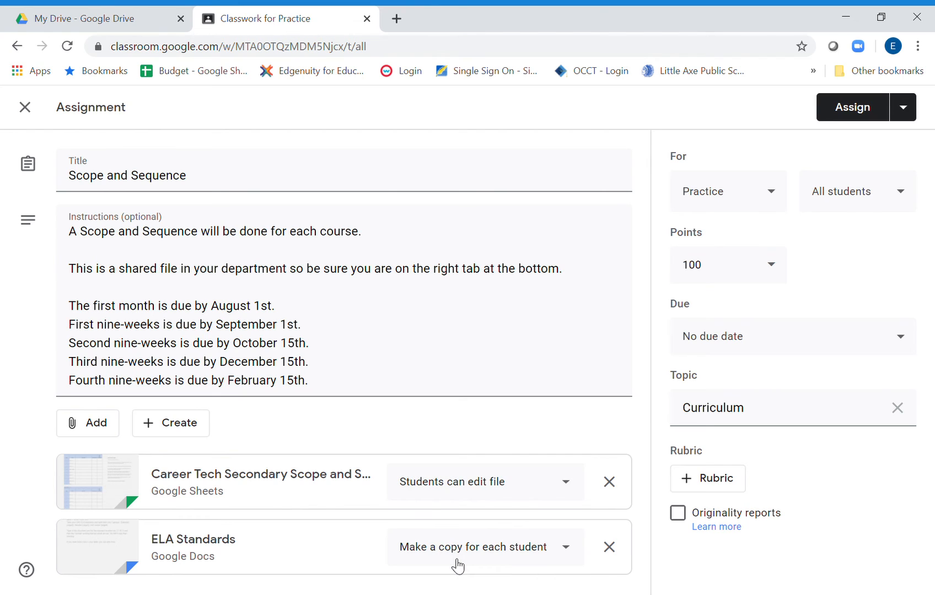
left_click(485, 480)
left_click(486, 480)
Assign Scope and Sequence to all students in the Practice class under the Curriculum topic.
left_click(773, 421)
left_click_drag(774, 421, 703, 419)
left_click(756, 423)
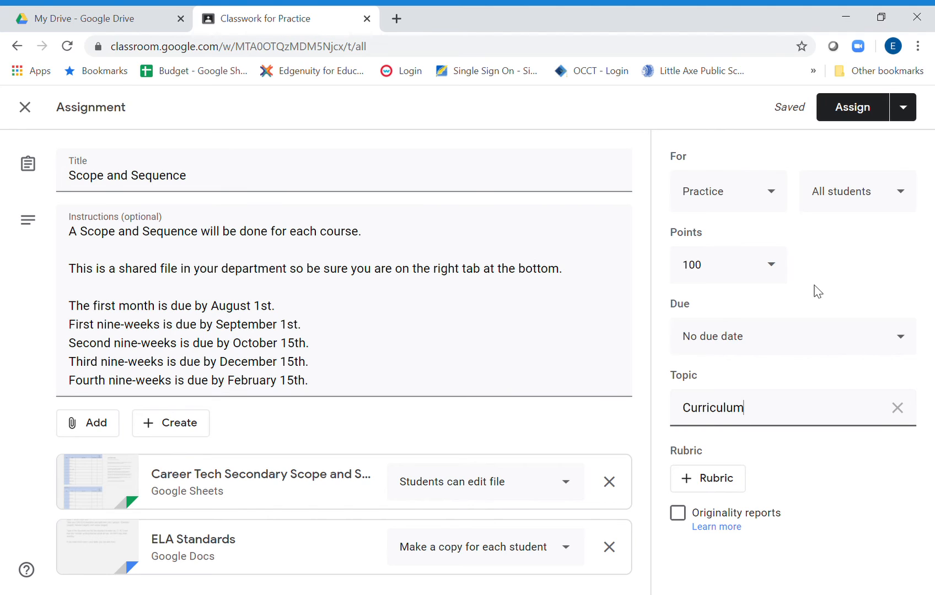
left_click(865, 104)
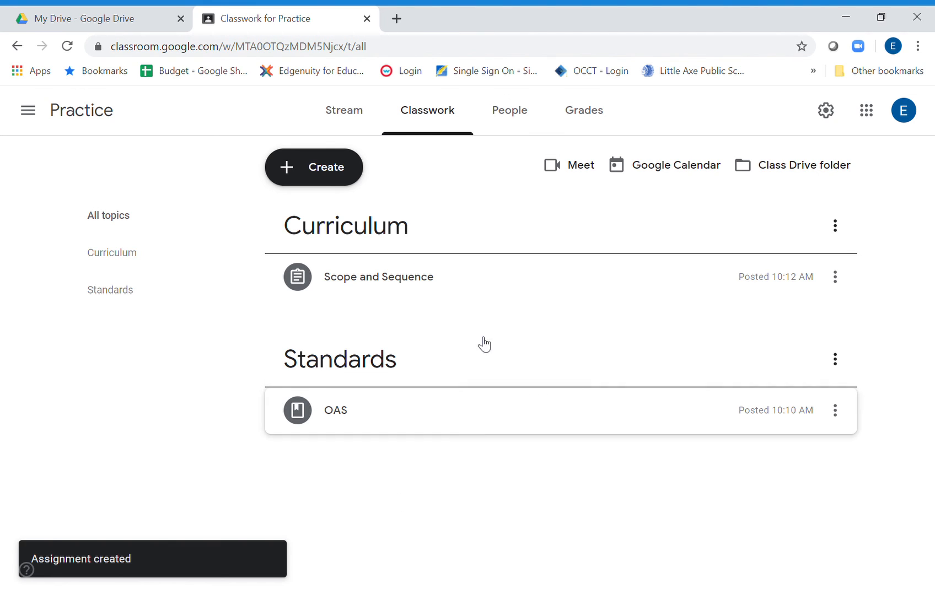
Review how to invite teachers and students to the Practice class, and highlight the class code for joining.
left_click(526, 116)
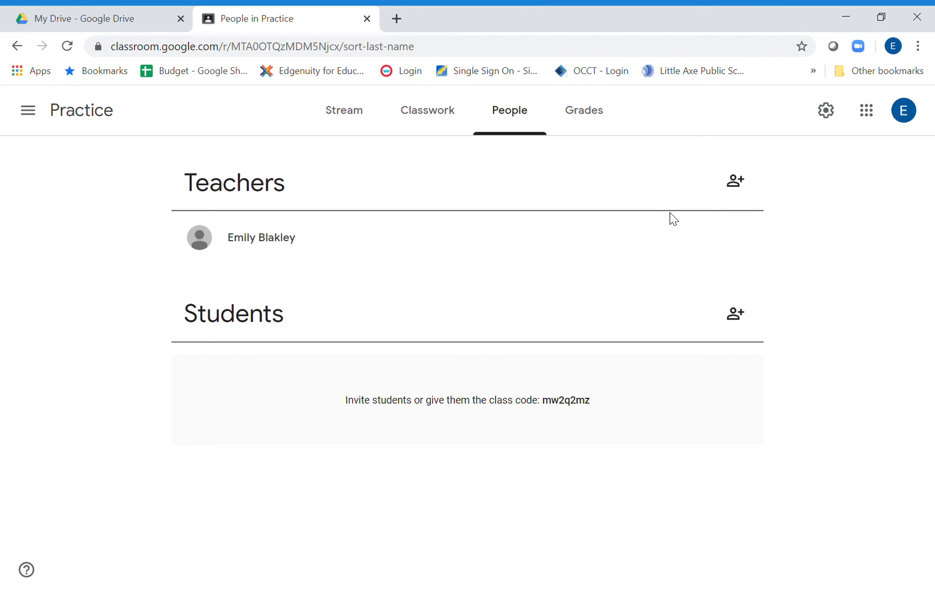
left_click(739, 183)
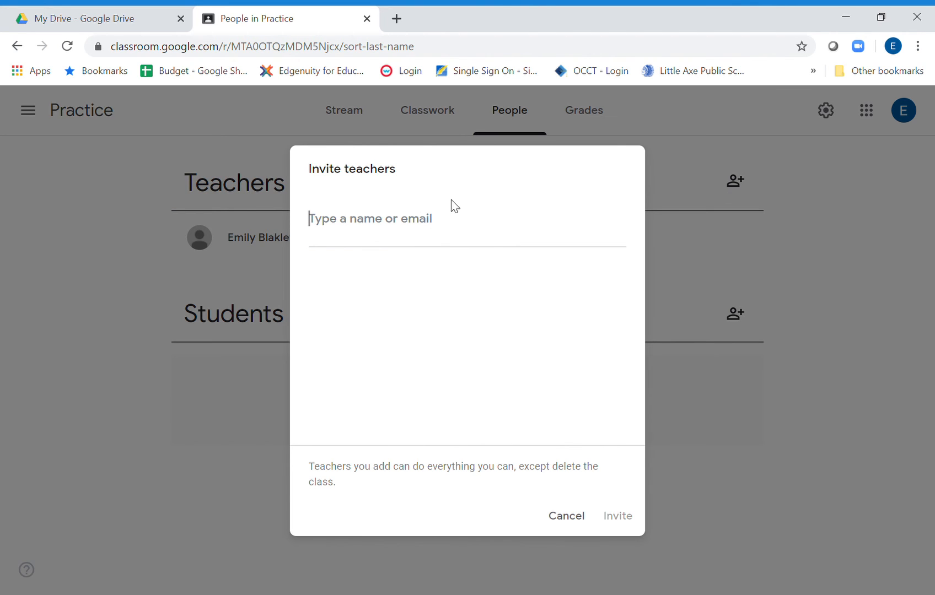
left_click(560, 521)
left_click(733, 329)
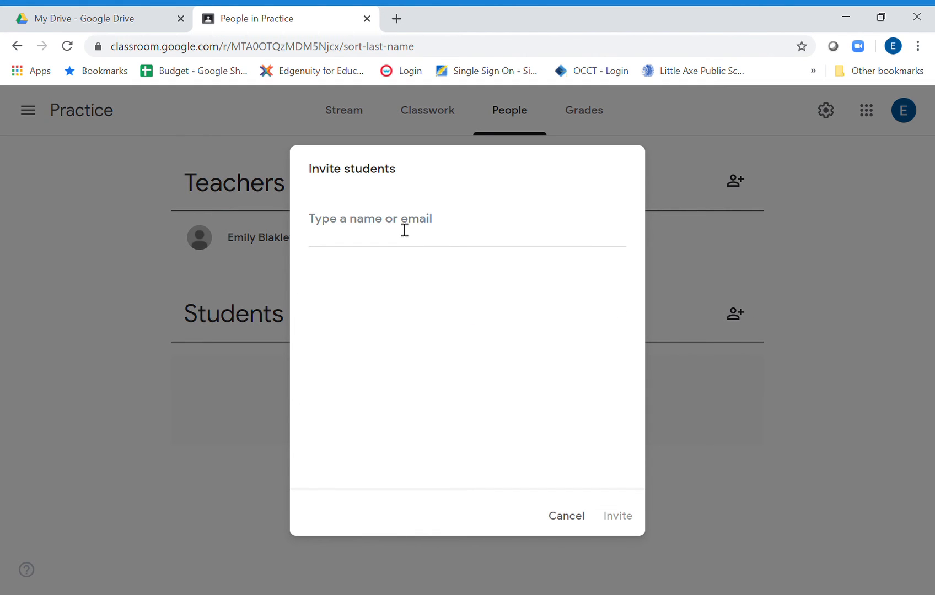
left_click(575, 519)
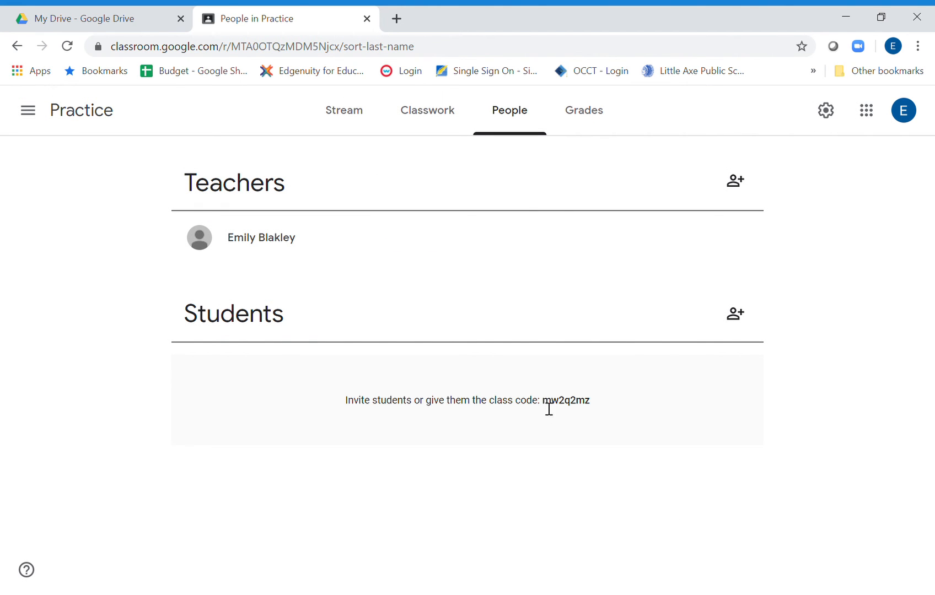
left_click_drag(545, 409, 595, 411)
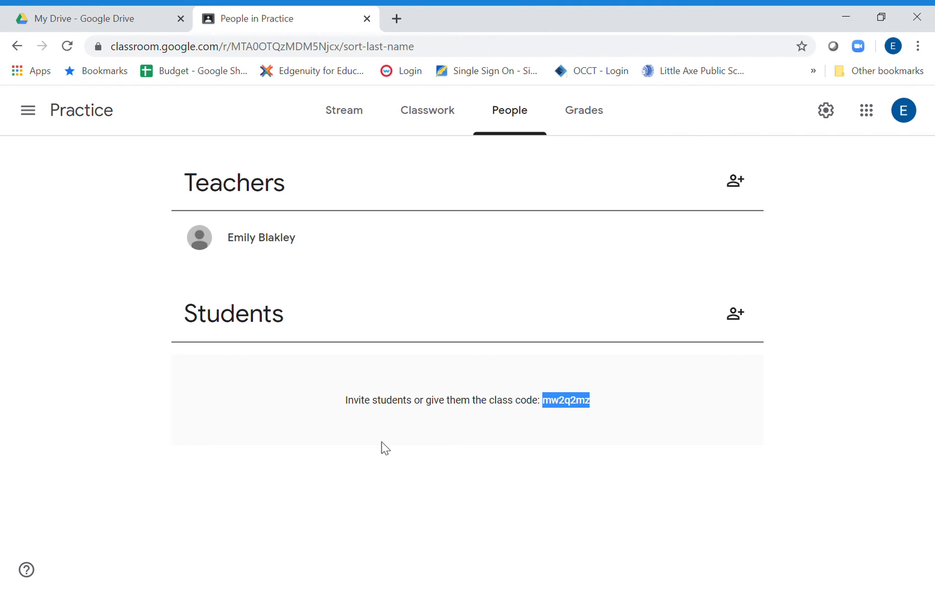
Check the Practice class's gradebook and people list, and switch to the HS Math class.
left_click(606, 132)
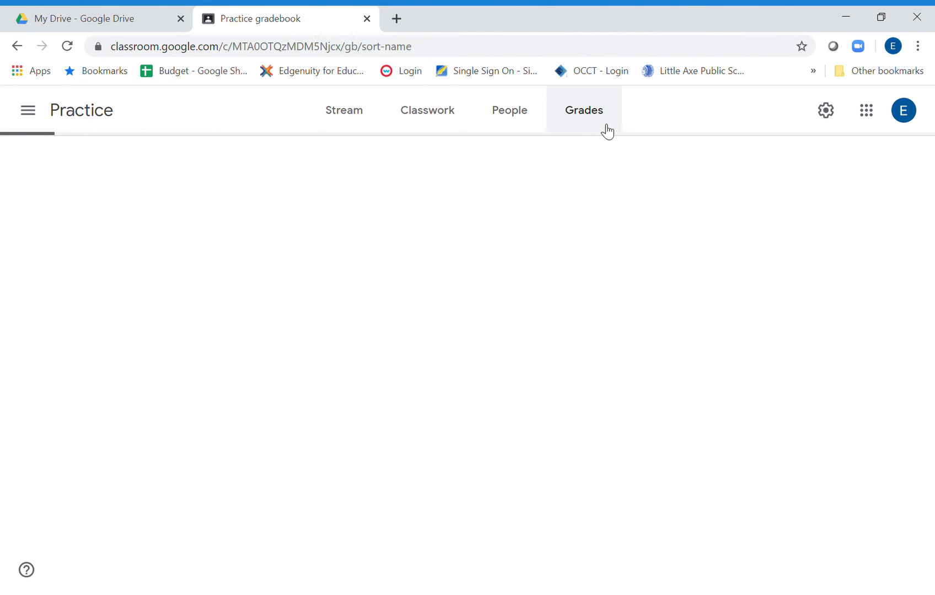
left_click(505, 121)
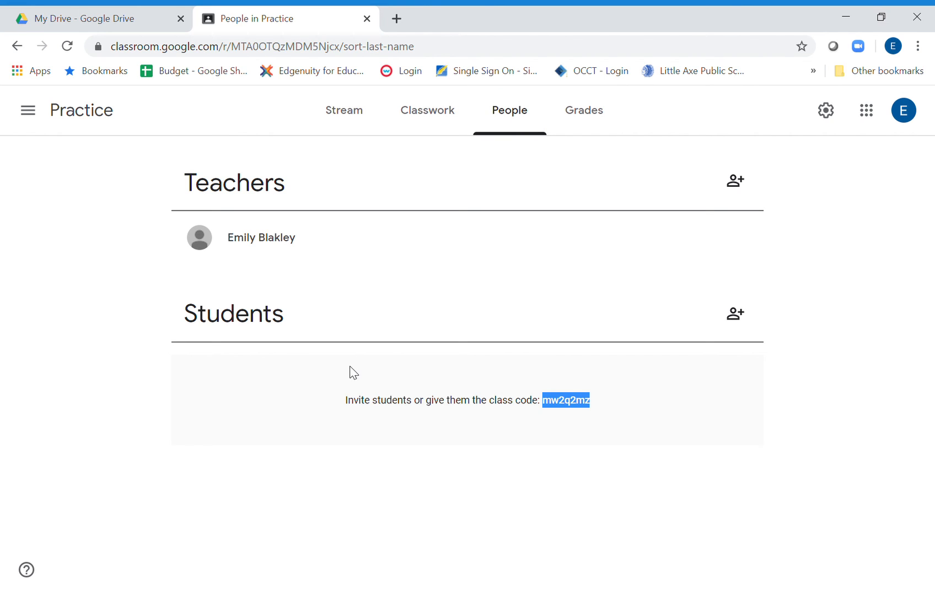
left_click(582, 125)
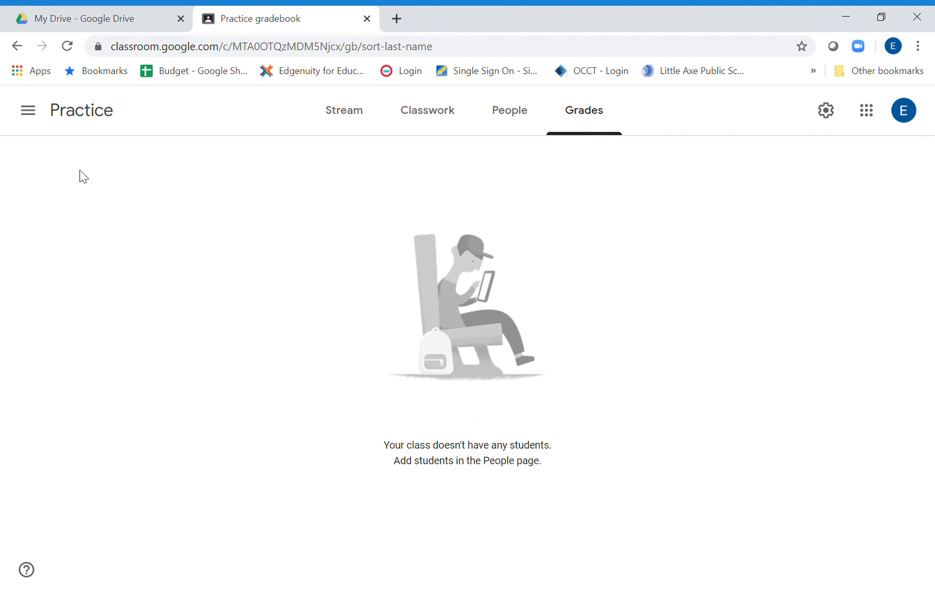
left_click(28, 111)
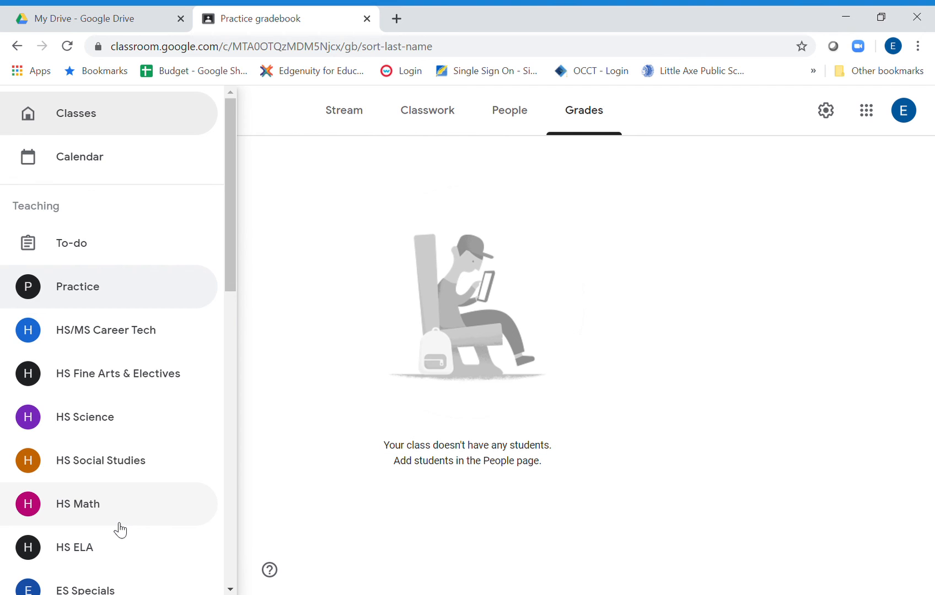
left_click(107, 512)
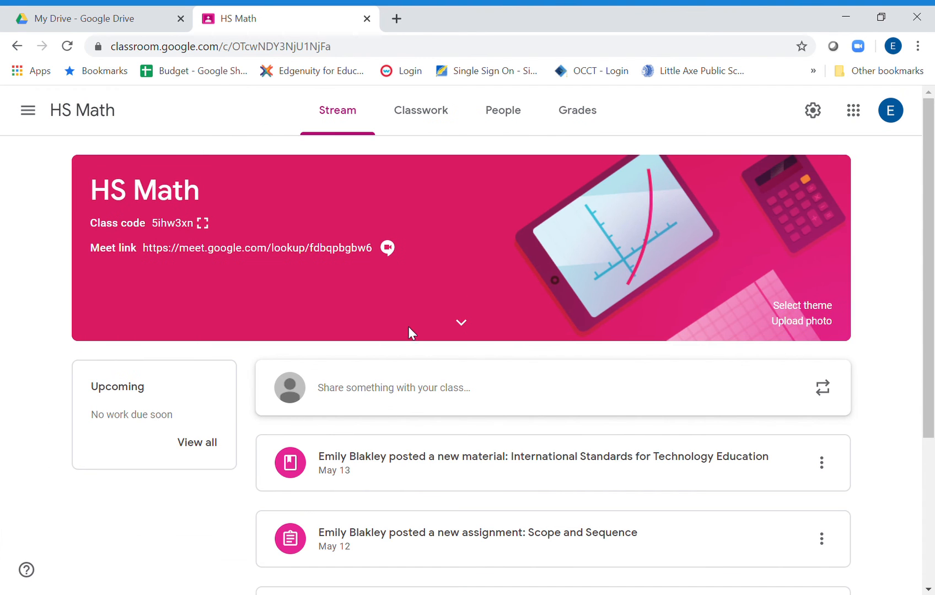
Enter a draft grade of 95 for the last listed student's Math Electives Standard Setting assignment in the HS Math gradebook.
left_click(563, 128)
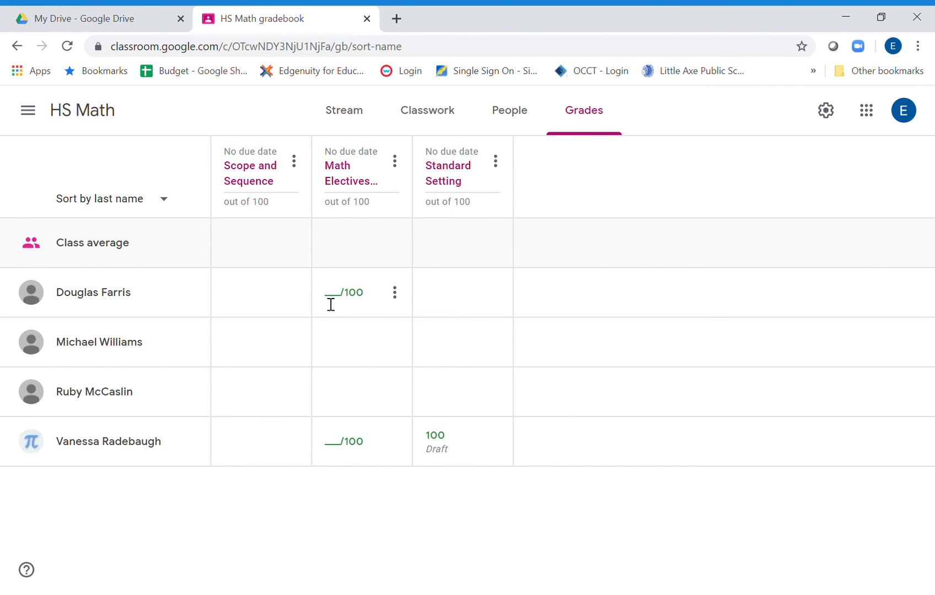
left_click(329, 447)
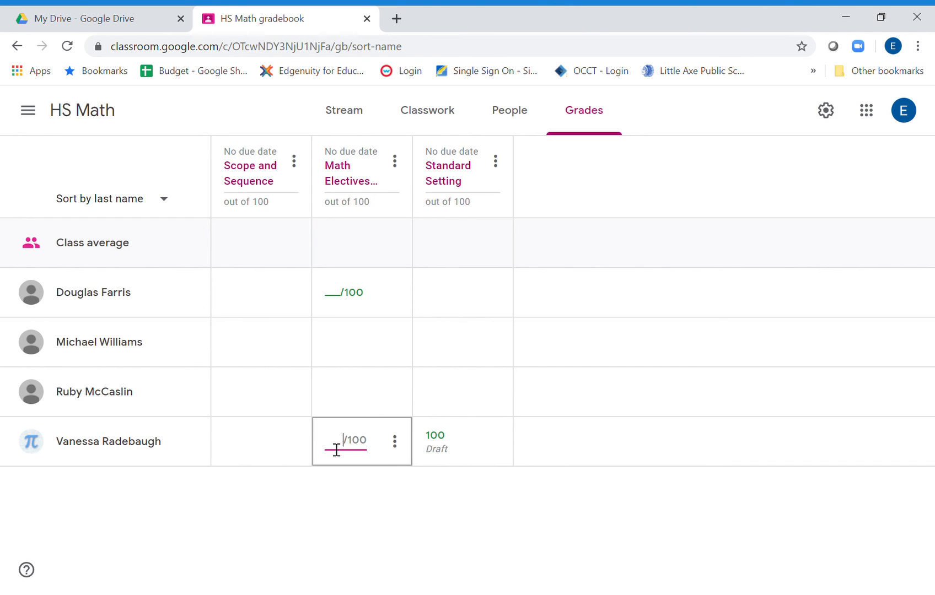
type("100")
key("BackSpace")
key("BackSpace")
type("95")
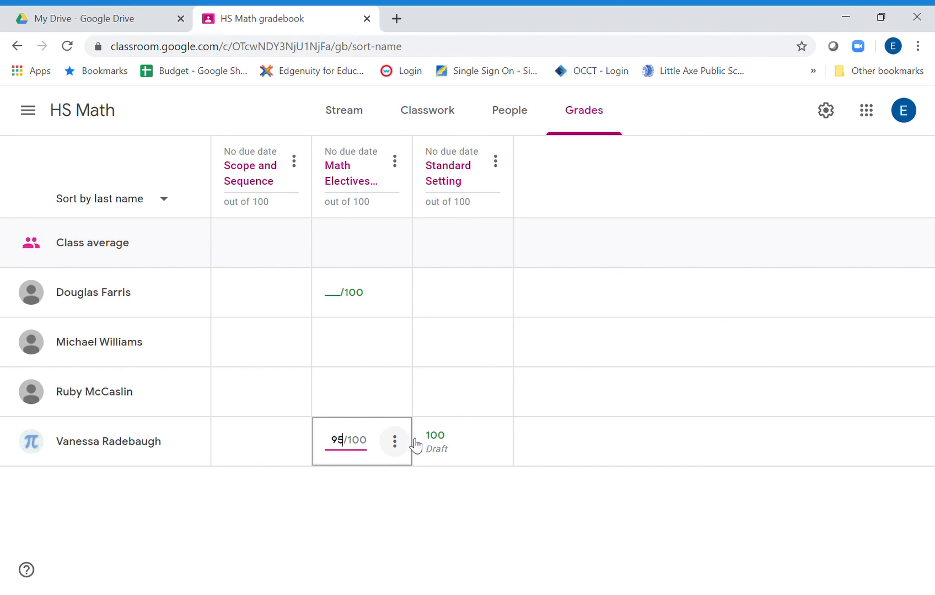
View that student's Math Electives submission and examine the comment bank and the options for returning work.
left_click(399, 448)
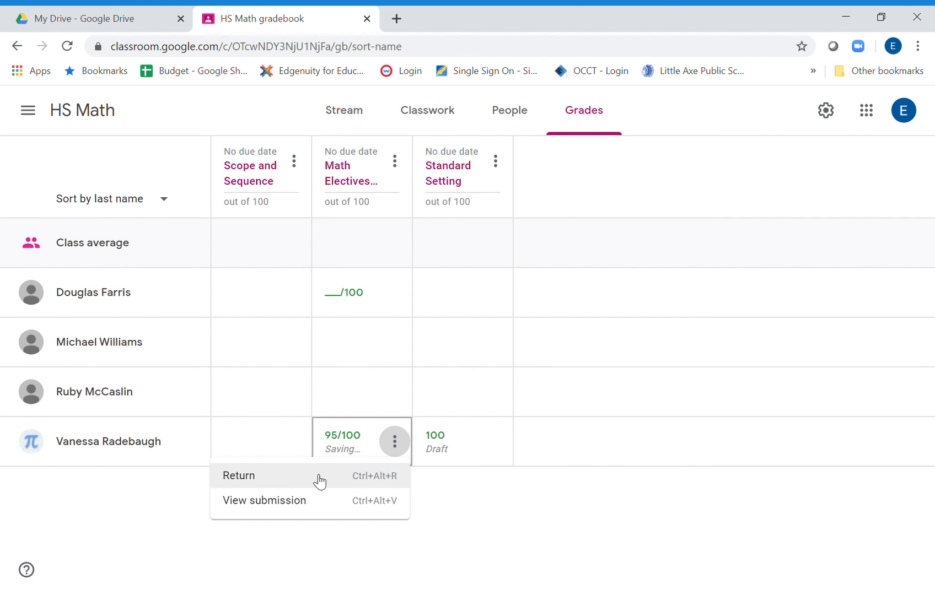
left_click(290, 502)
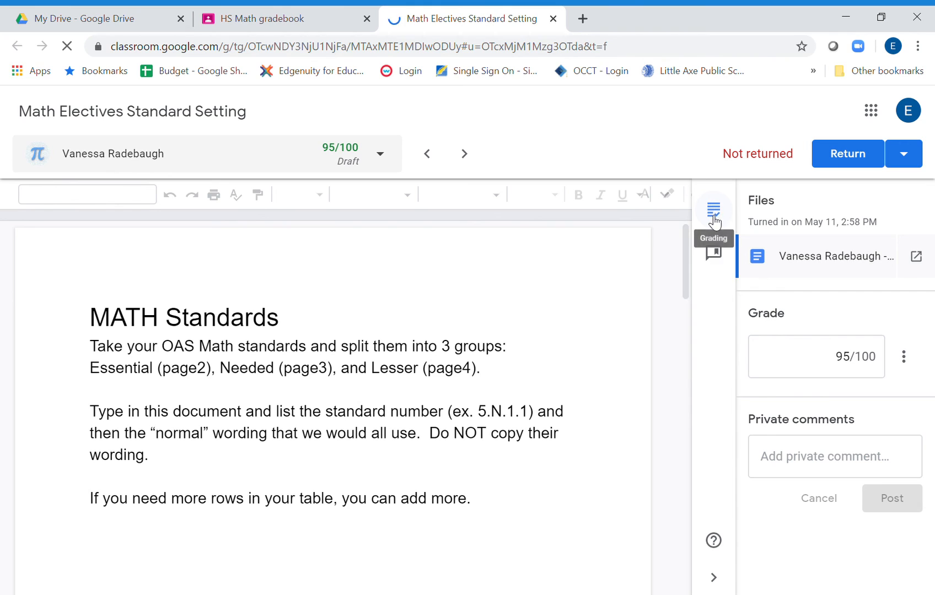
left_click(719, 260)
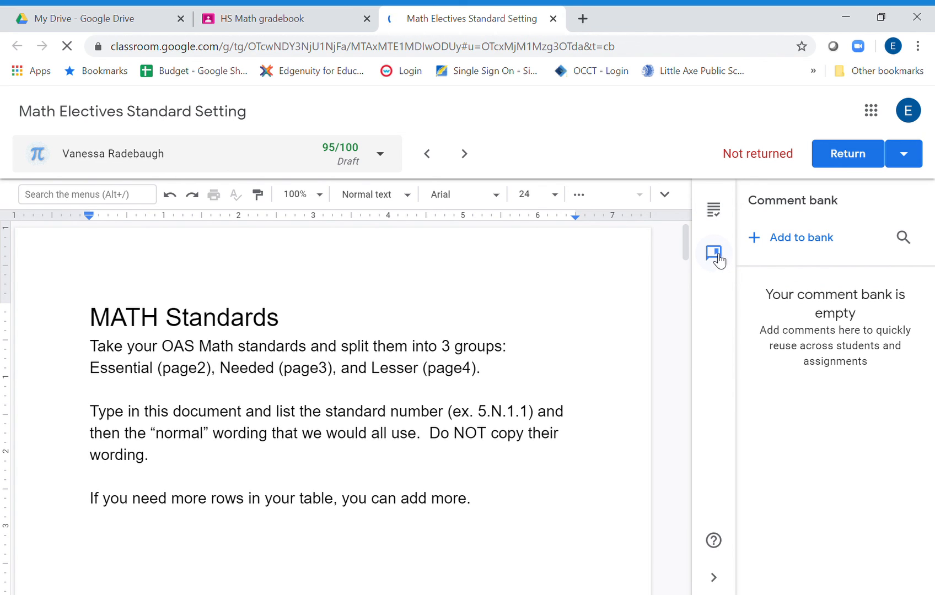
left_click(905, 157)
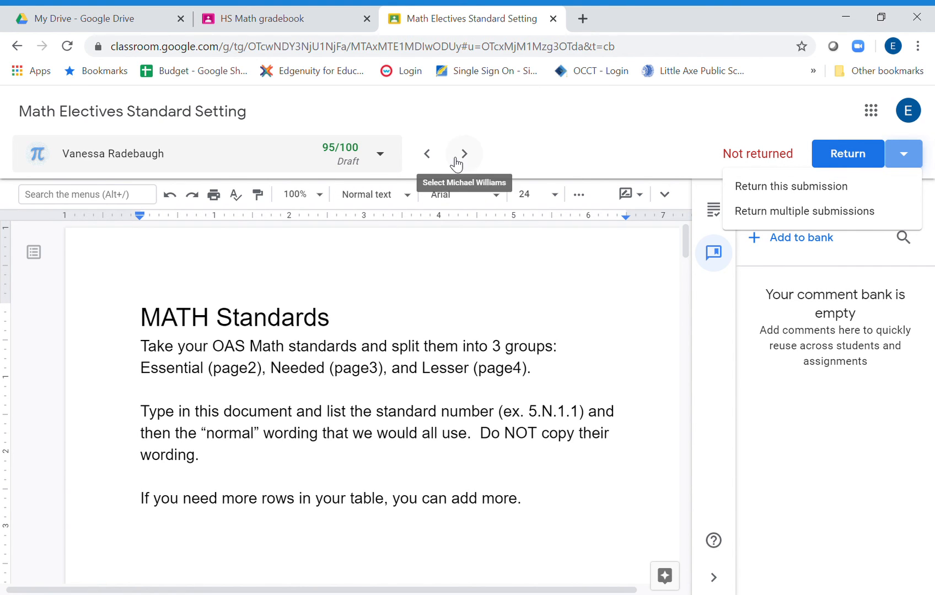
Check the list of students' submission statuses, read through the submitted MATH Standards document, and close the submission.
left_click(391, 160)
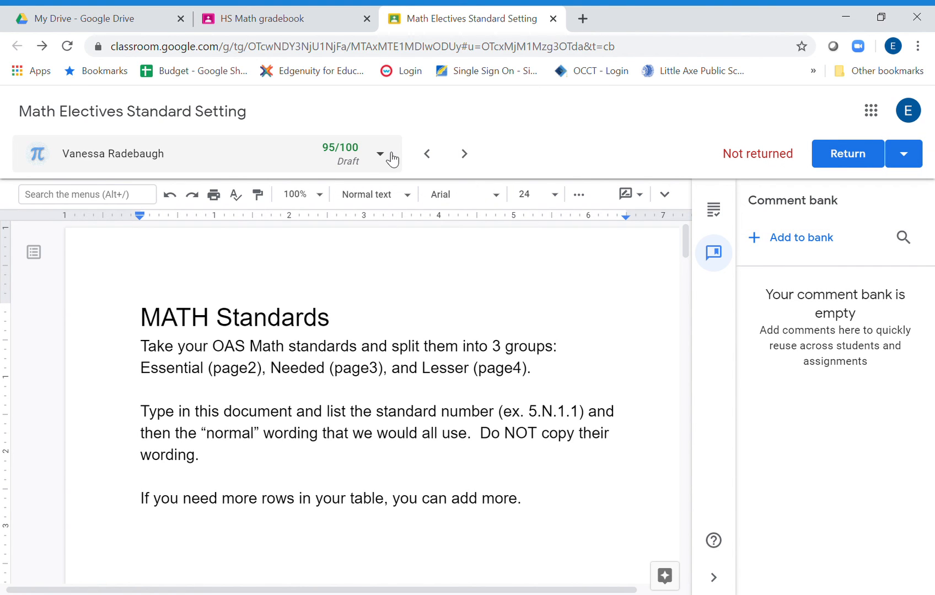
left_click(355, 157)
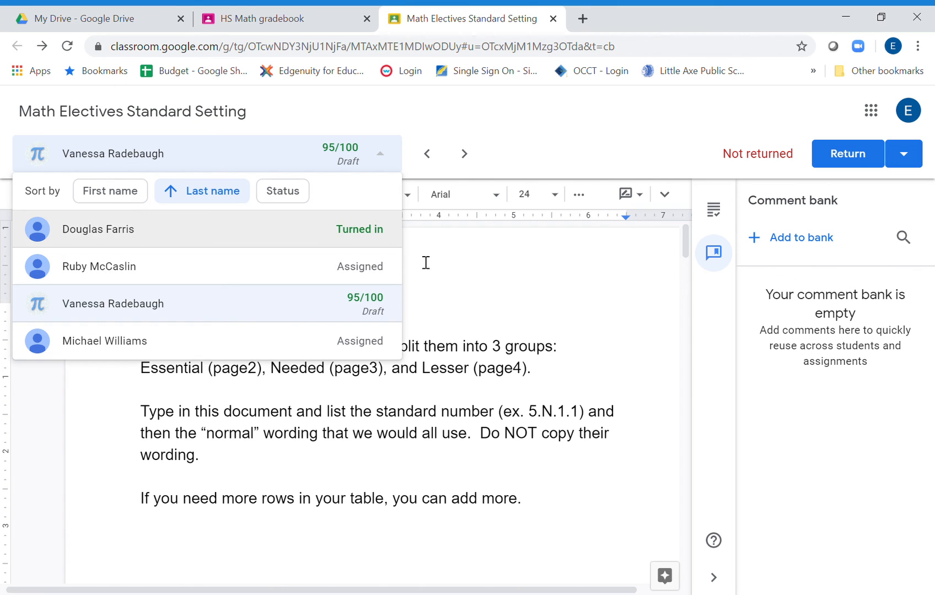
left_click(487, 346)
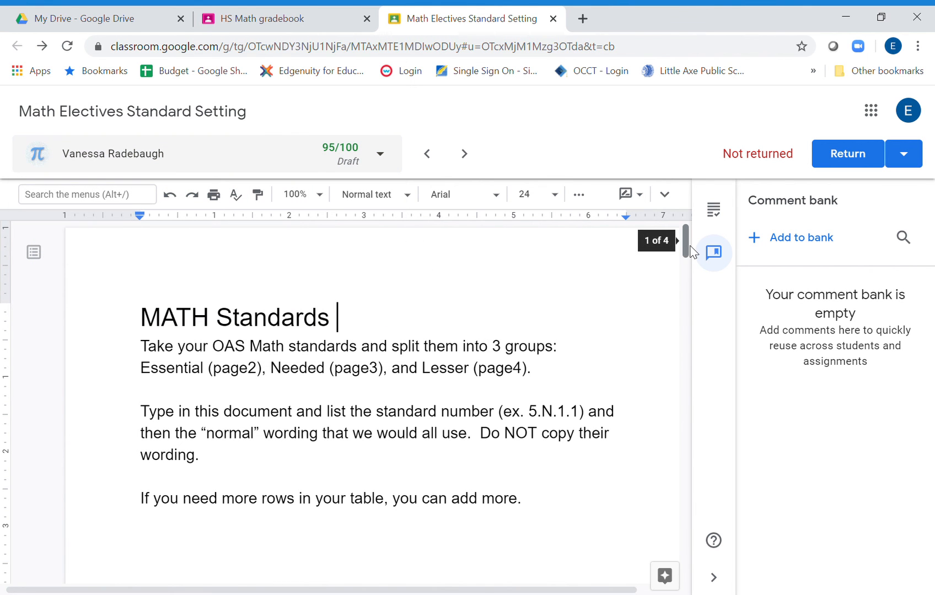
left_click_drag(691, 247, 715, 477)
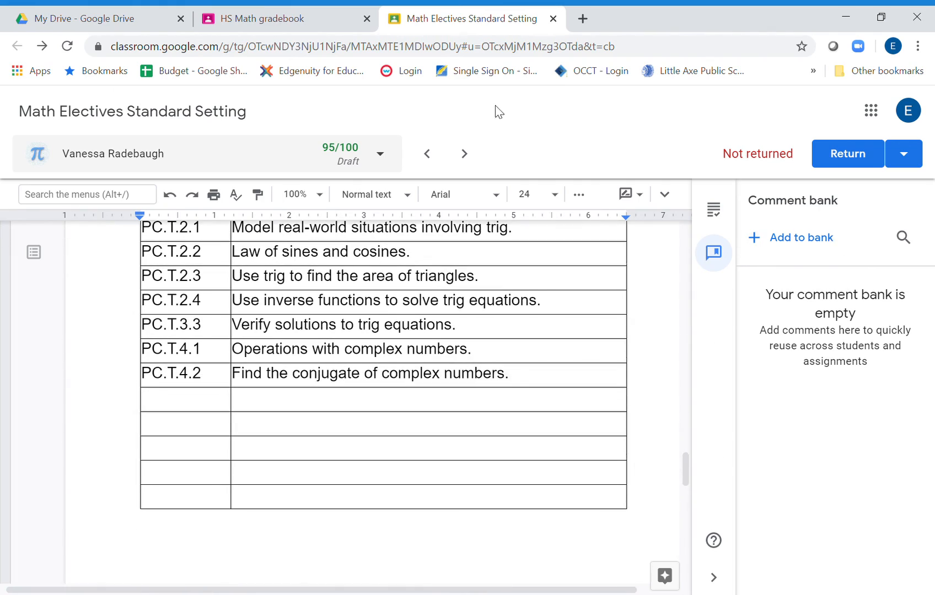
left_click(553, 18)
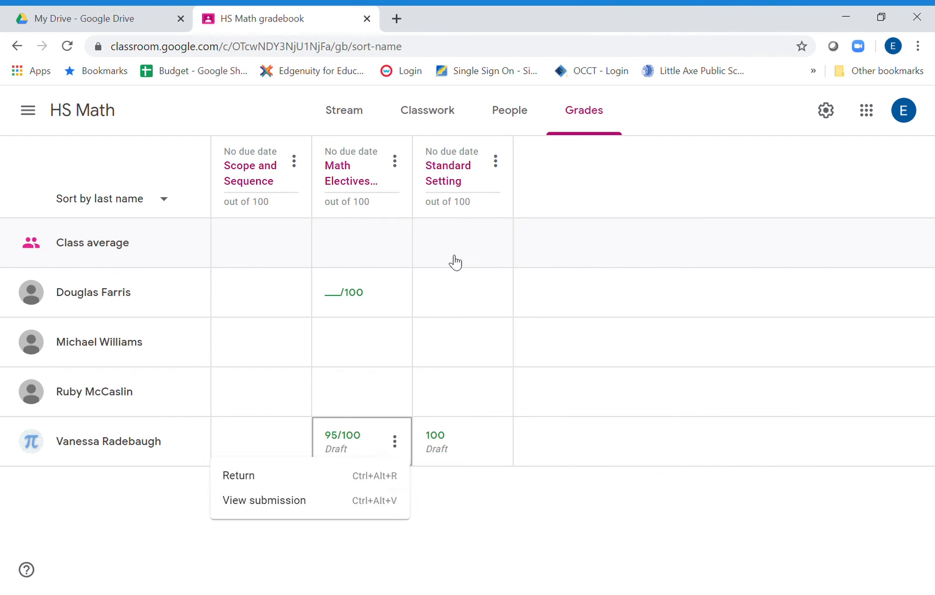
Set the last listed student's Math Electives Standard Setting grade to 100 in the gradebook.
left_click(342, 460)
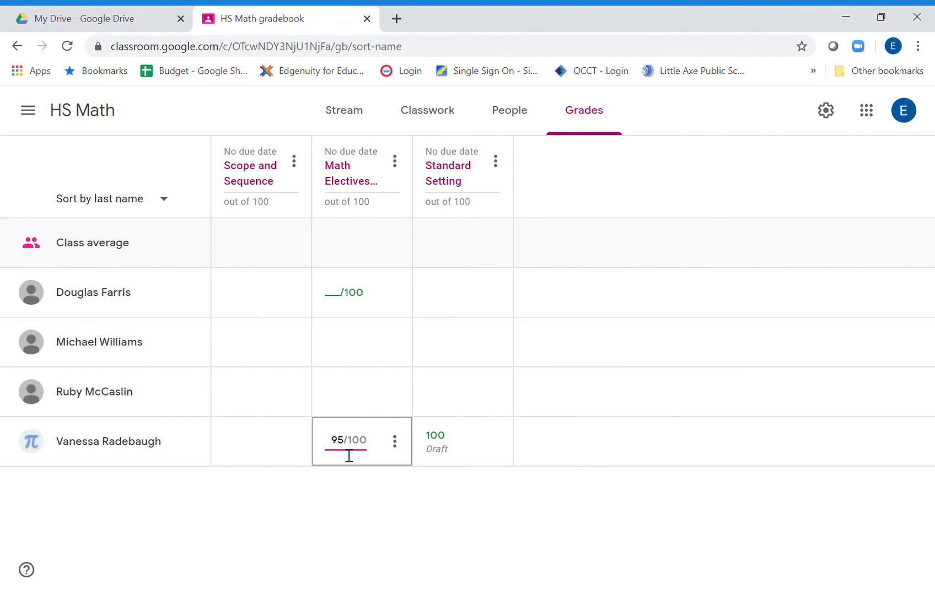
type("100")
key("Return")
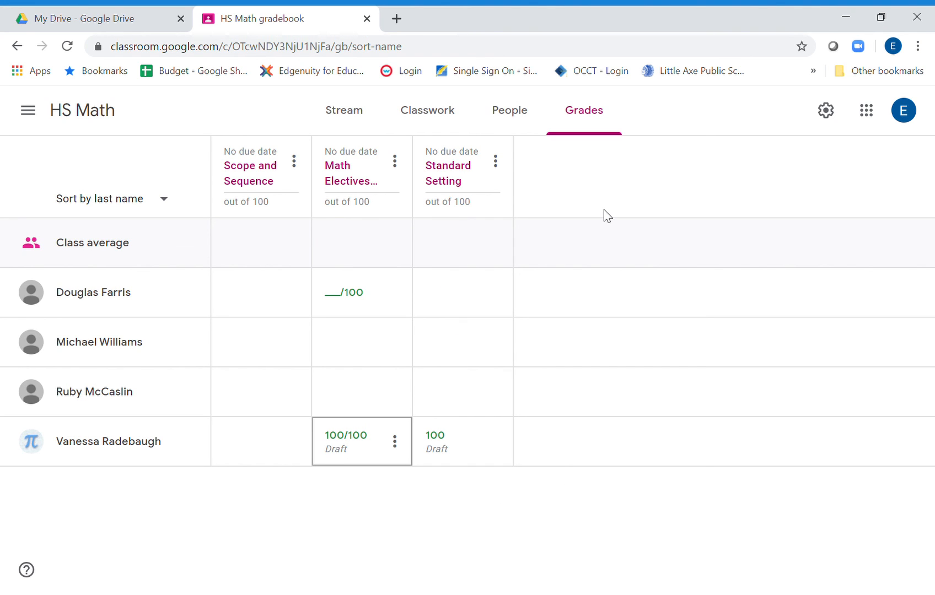
Review the HS Math class settings from the class details to the grading options, and close them without changes.
left_click(831, 115)
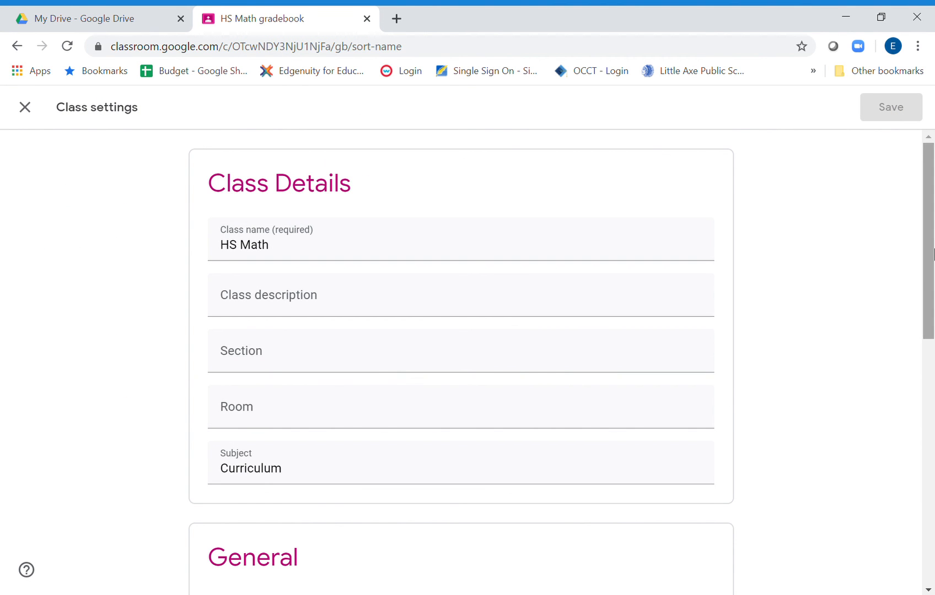
left_click_drag(933, 256, 933, 545)
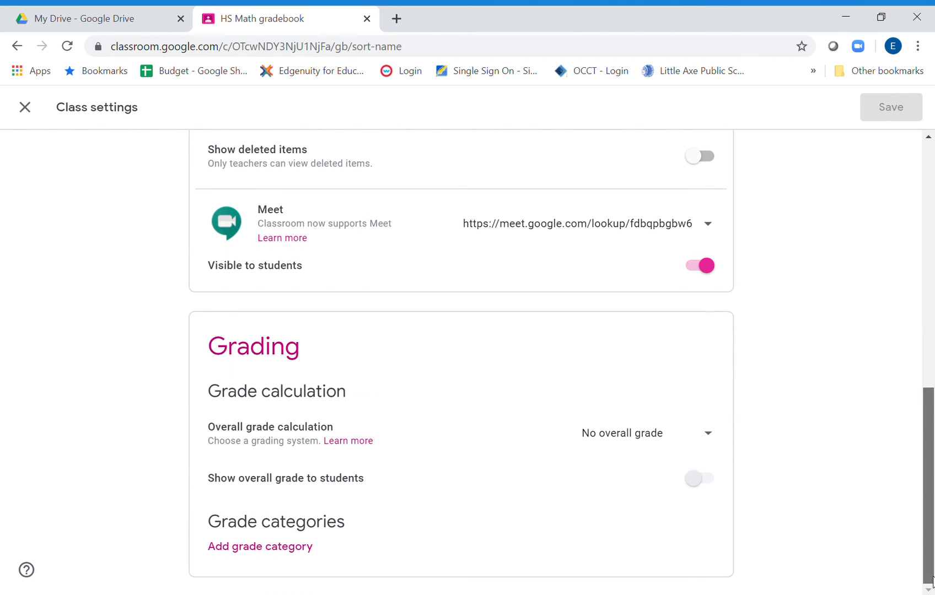
left_click_drag(928, 545, 927, 166)
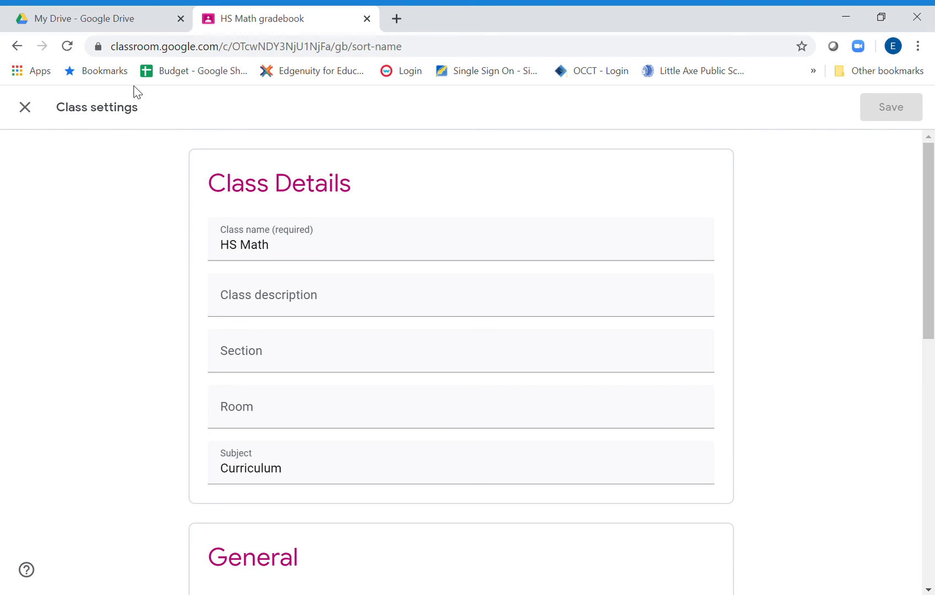
left_click(25, 108)
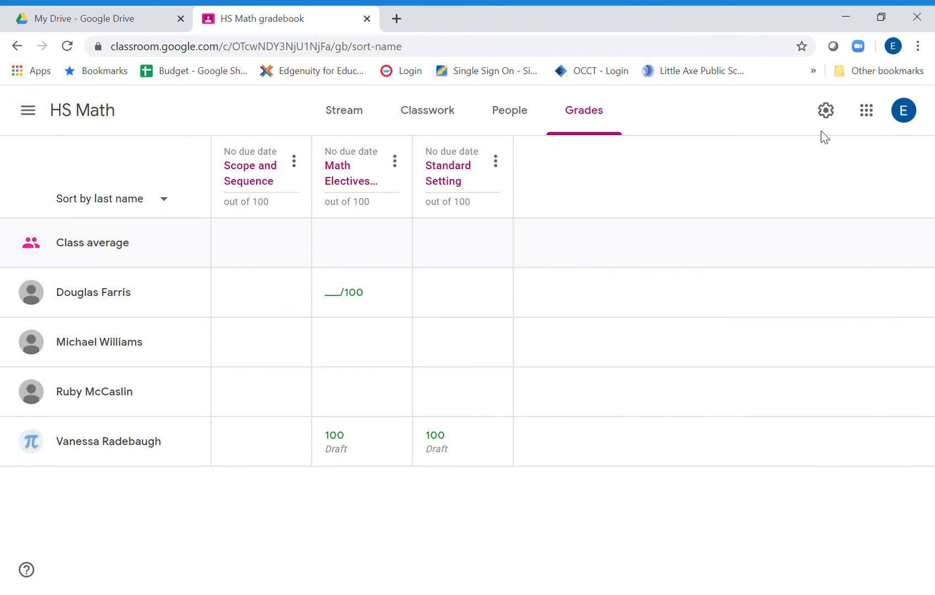
Return to the overview of all classes and examine the options for adding a class and the available Google apps.
left_click(31, 110)
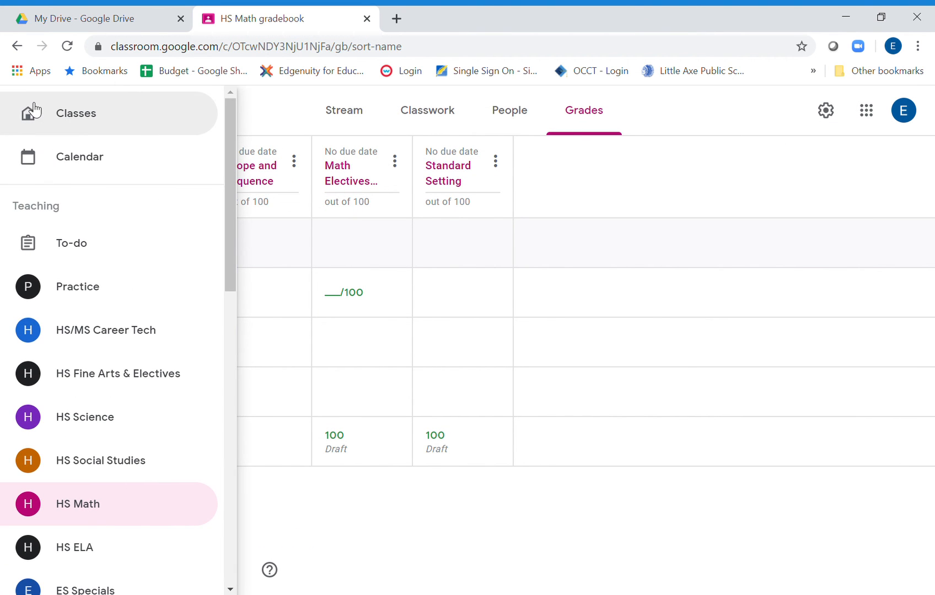
left_click(88, 119)
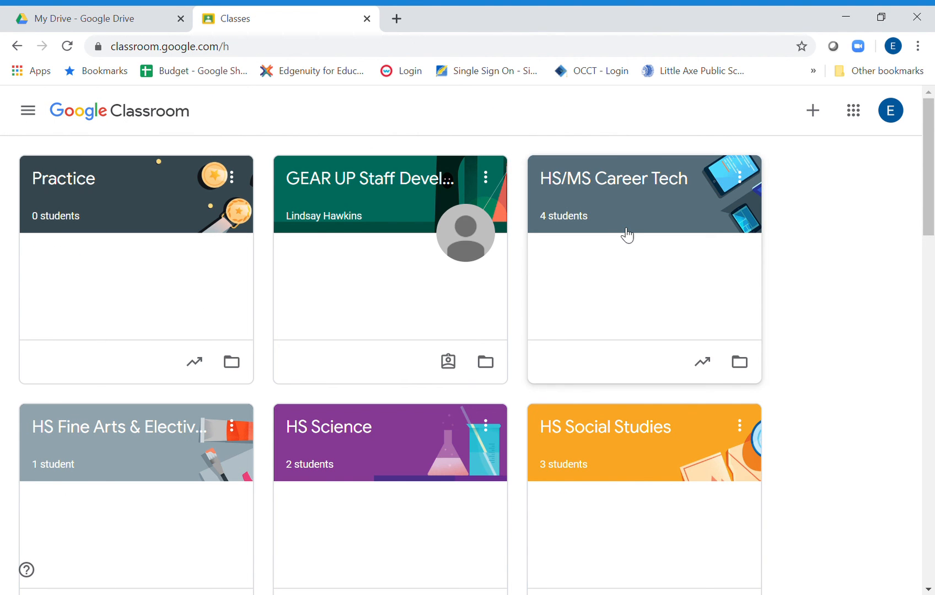
left_click(808, 111)
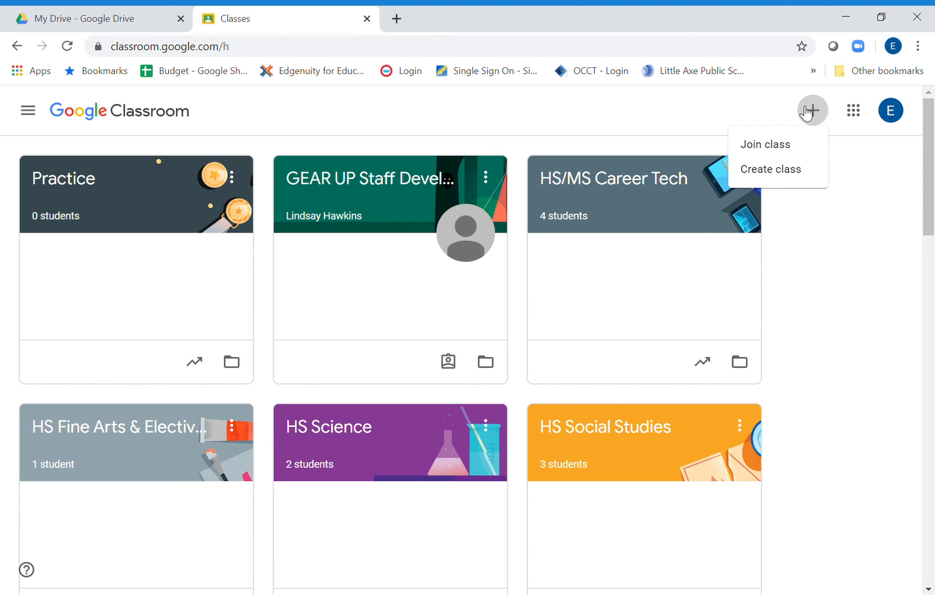
left_click(861, 117)
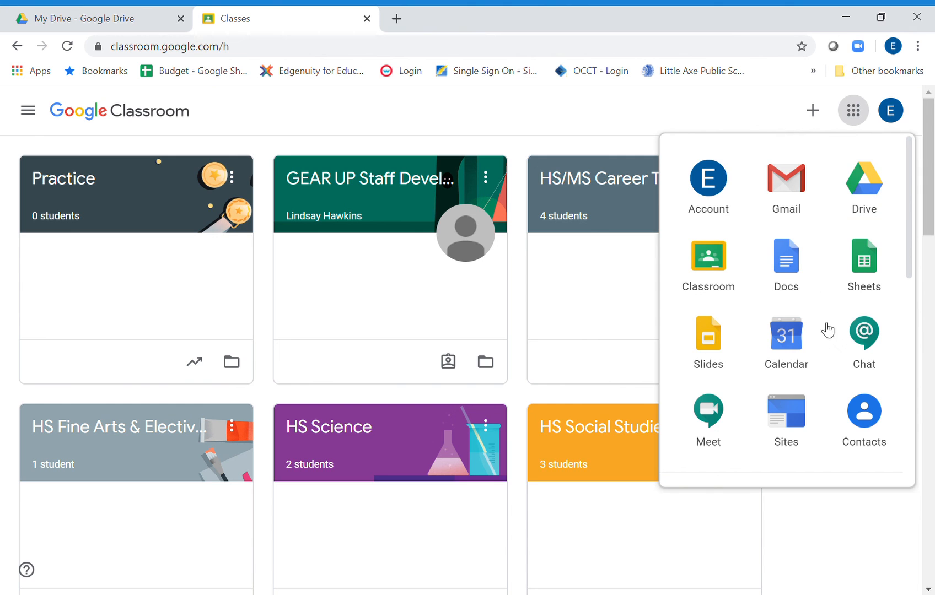
left_click_drag(912, 265, 934, 484)
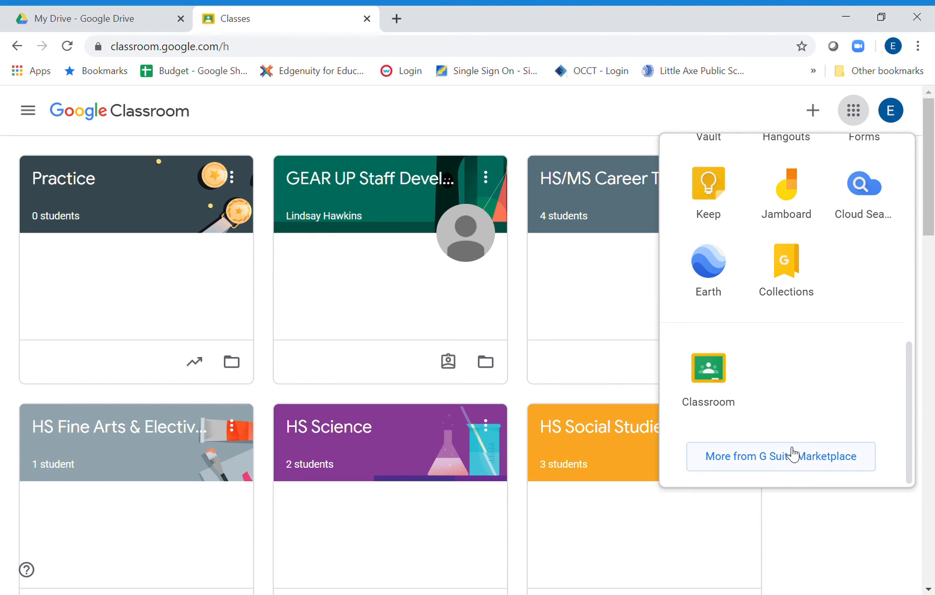
left_click(836, 516)
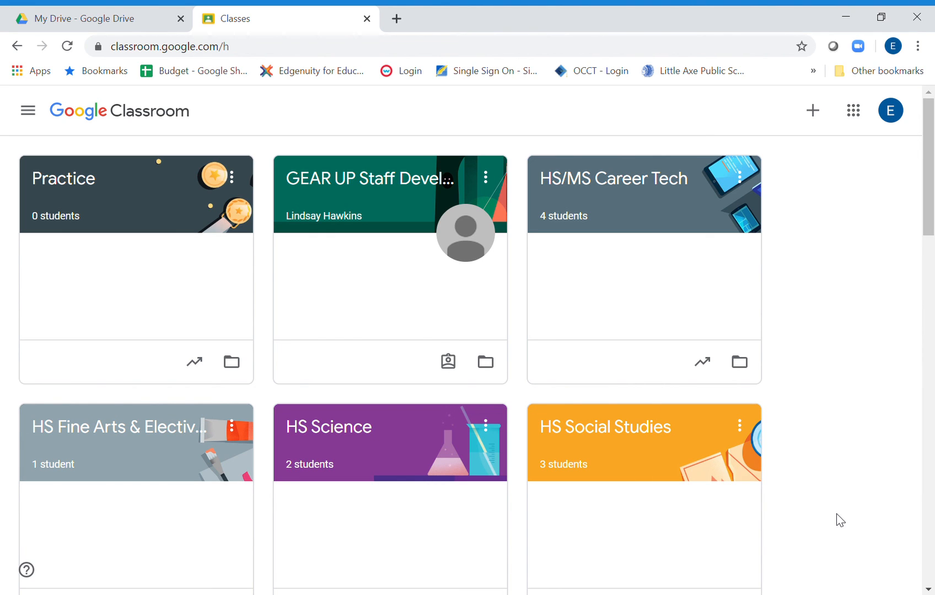